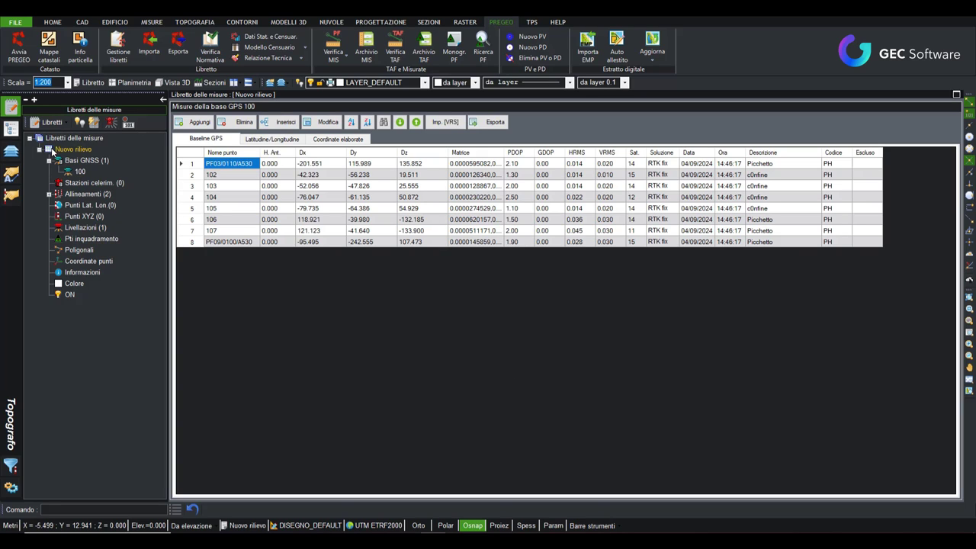
Compare the GPS base 100 and alignment 107 → PF09/0110/A530 measurements, then open Nuovo rilievo's general data.
{"action": "left_click", "coordinate": [79, 173]}
{"action": "left_click", "coordinate": [49, 196]}
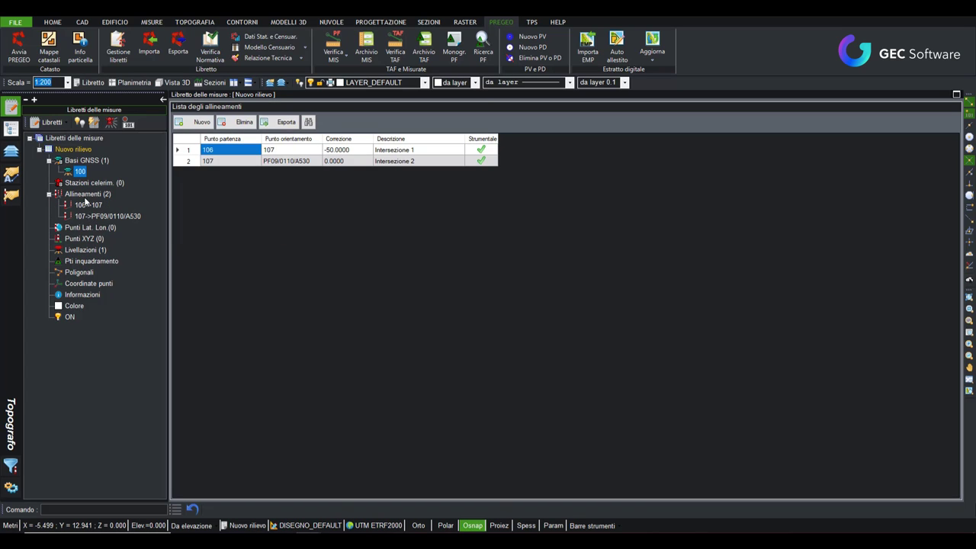
{"action": "left_click", "coordinate": [92, 217]}
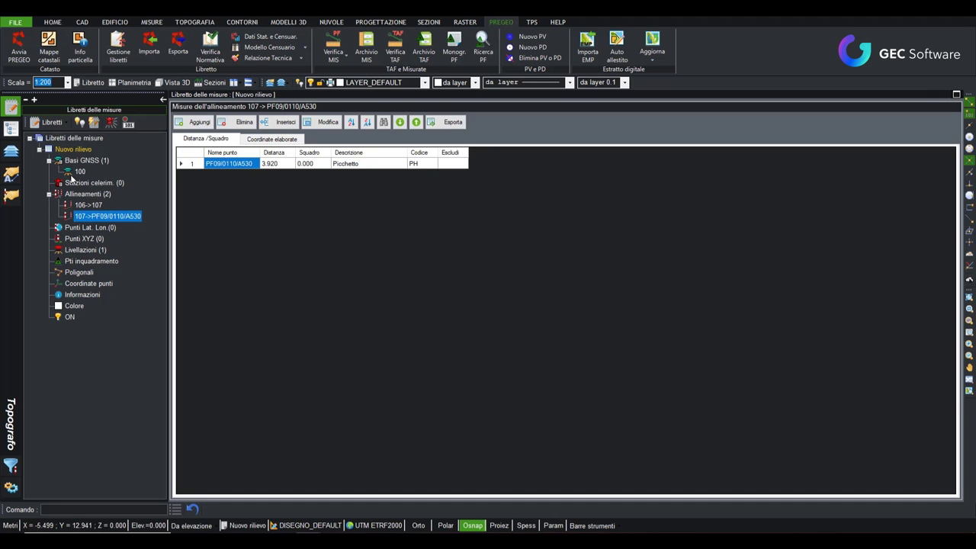
{"action": "left_click", "coordinate": [77, 172]}
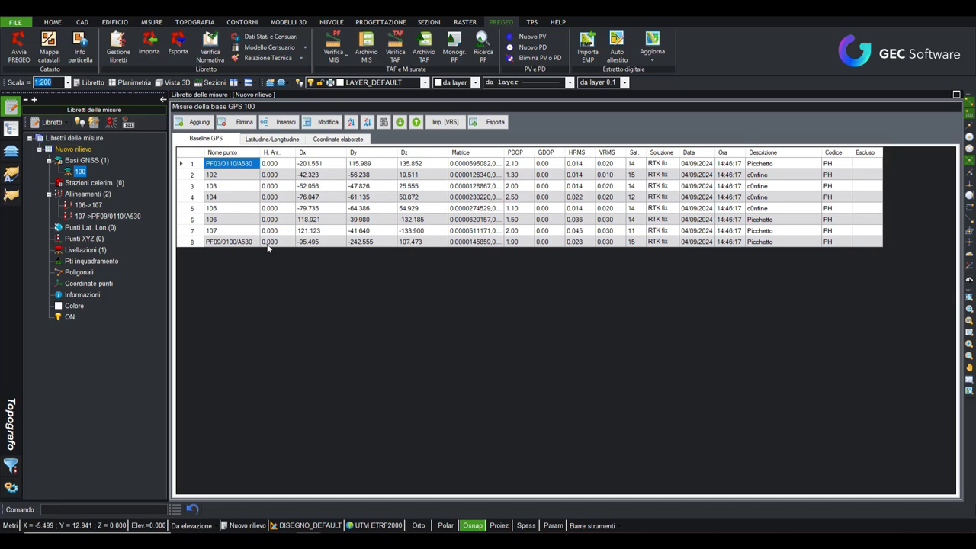
{"action": "left_click", "coordinate": [107, 216]}
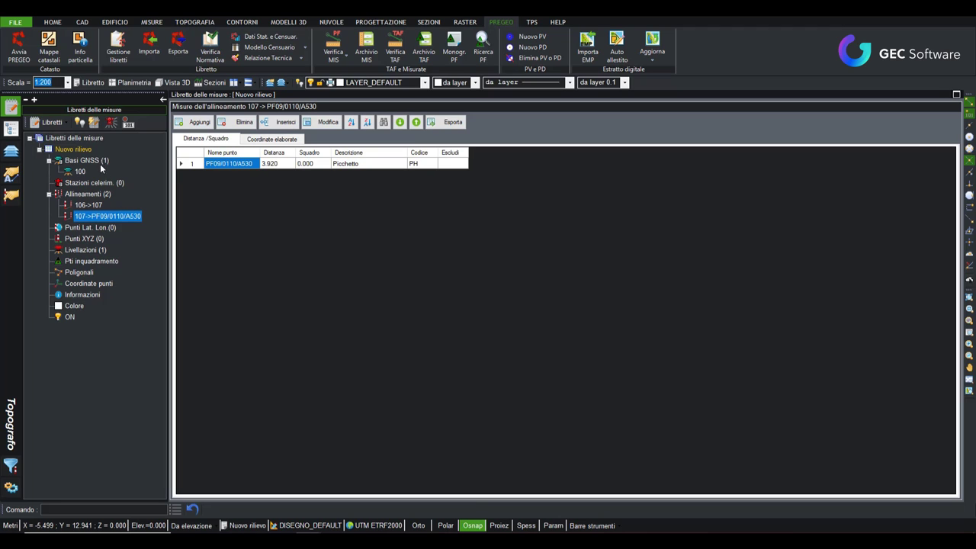
{"action": "left_click", "coordinate": [76, 150]}
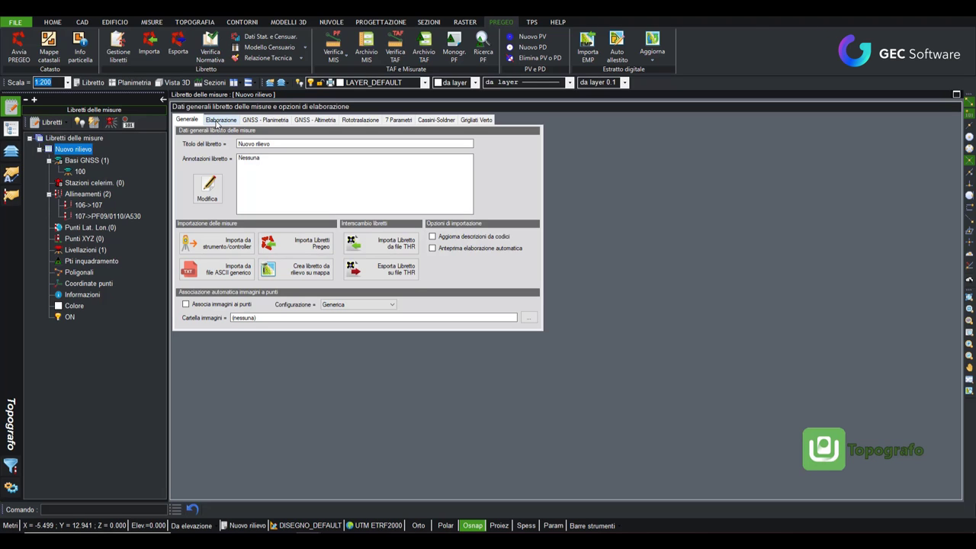
Review the Elaborazione, GNSS - Planimetria, Poligonali and plan views, then open the Pti inquadramento table.
{"action": "left_click", "coordinate": [219, 121]}
{"action": "left_click", "coordinate": [260, 122]}
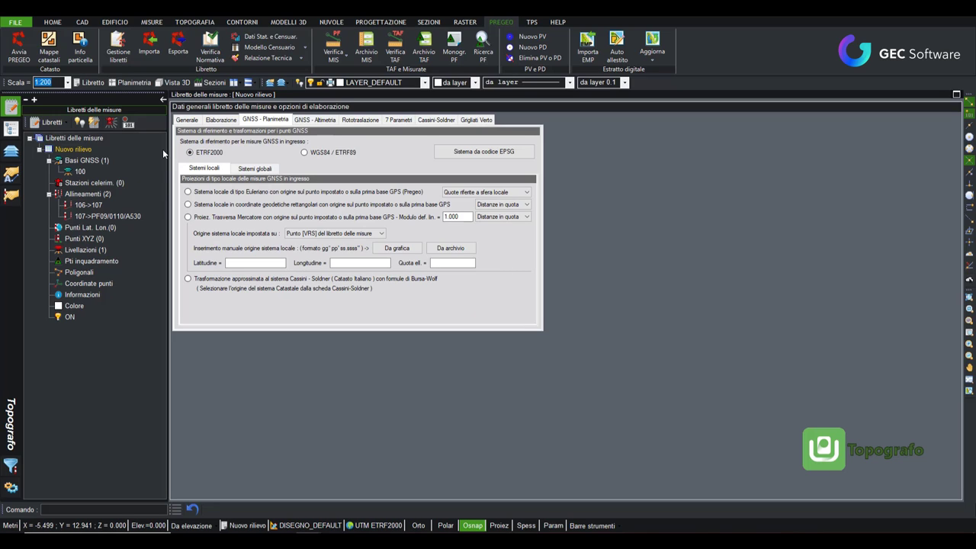
{"action": "left_click", "coordinate": [119, 268]}
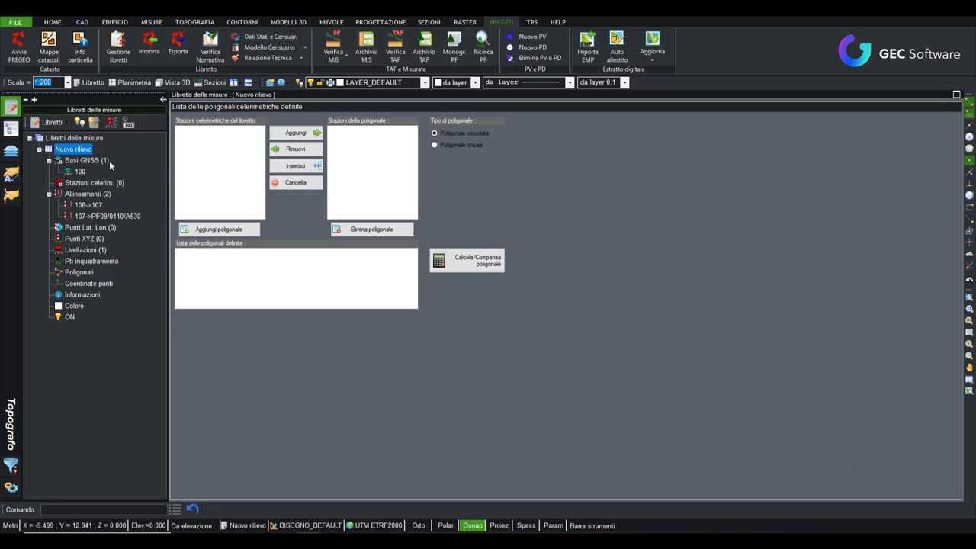
{"action": "left_click", "coordinate": [128, 83]}
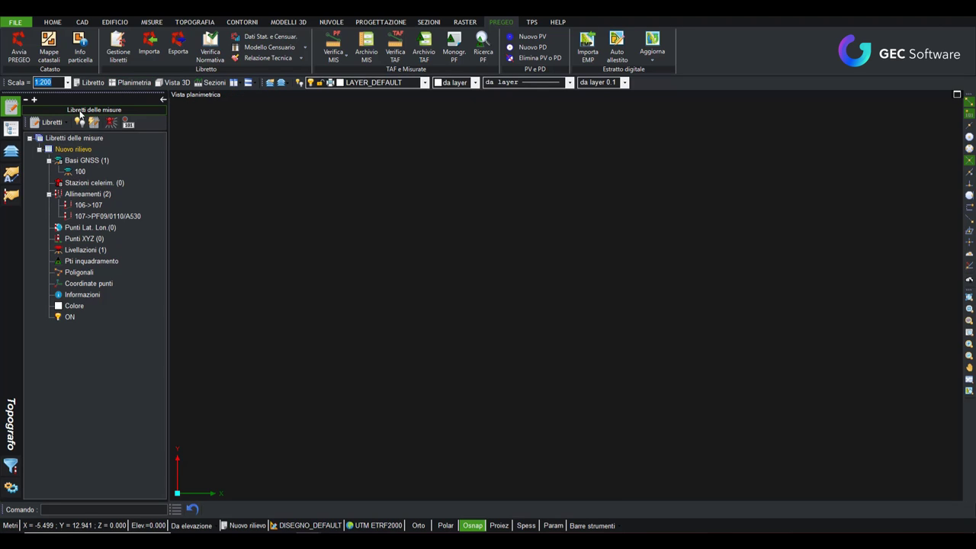
{"action": "left_click", "coordinate": [90, 82]}
{"action": "left_click", "coordinate": [86, 263]}
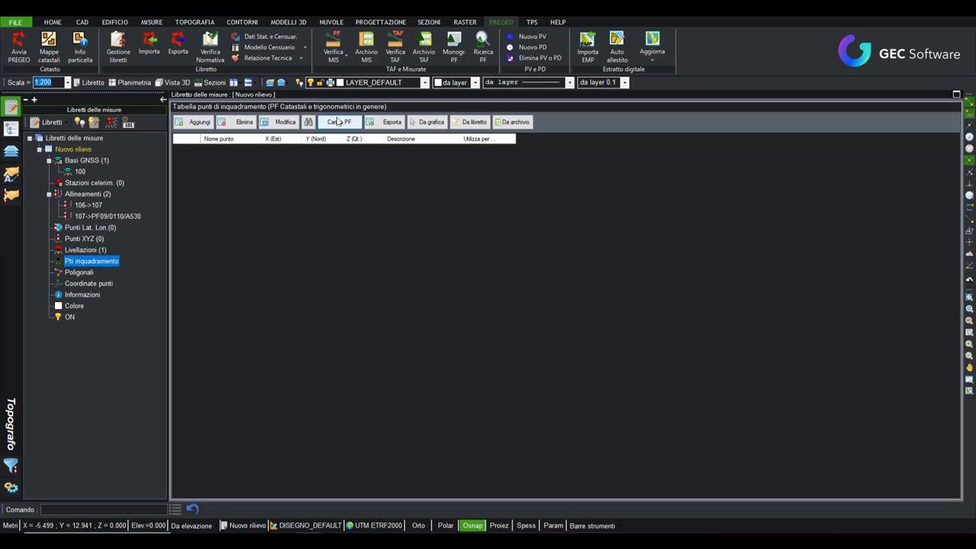
Load PF03/0110/A530, PF09/0100/A530 and PF09/0110/A530 with Carica PF, then reopen the Elaborazione options.
{"action": "left_click", "coordinate": [336, 124]}
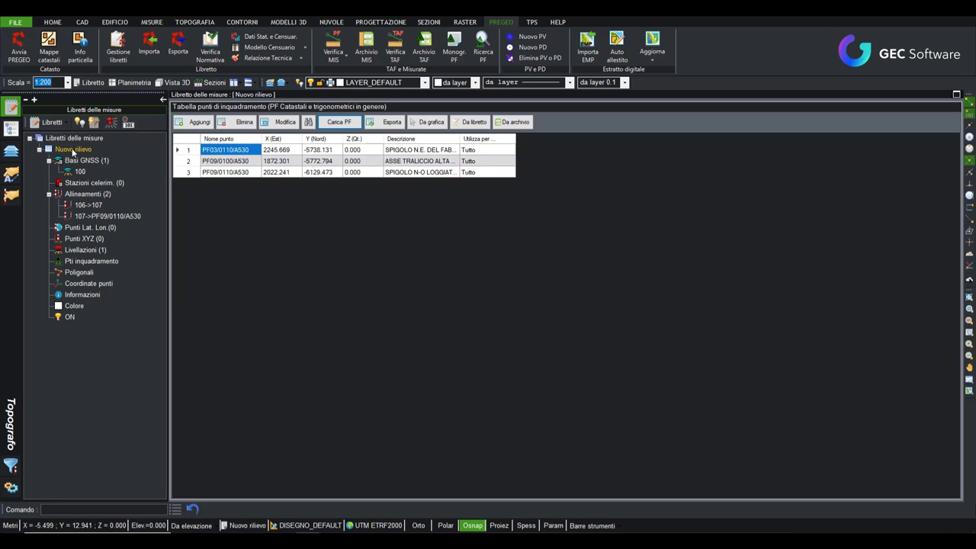
{"action": "left_click", "coordinate": [73, 151]}
{"action": "left_click", "coordinate": [223, 122]}
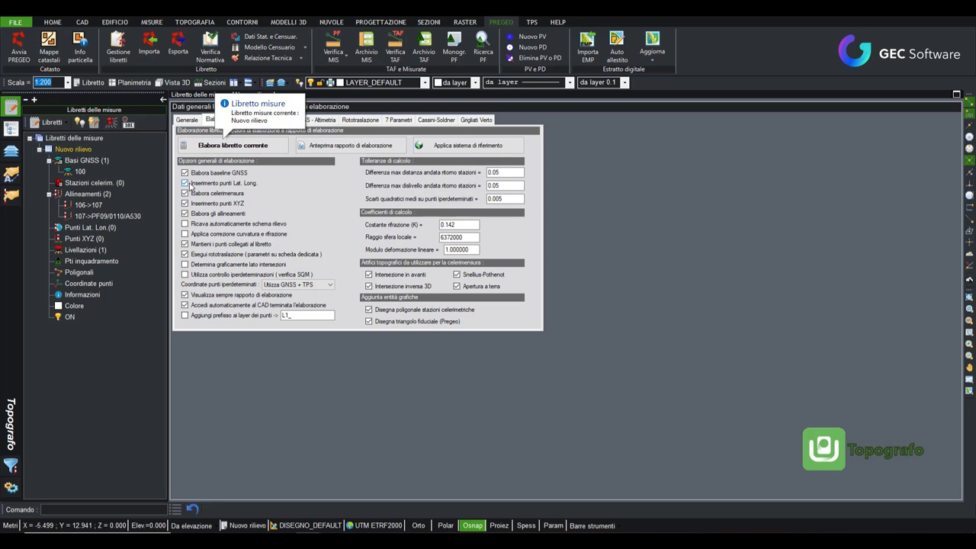
Disable Lat. Long., tacheometry and XYZ point processing, then start reprocessing the current booklet.
{"action": "left_click", "coordinate": [186, 184]}
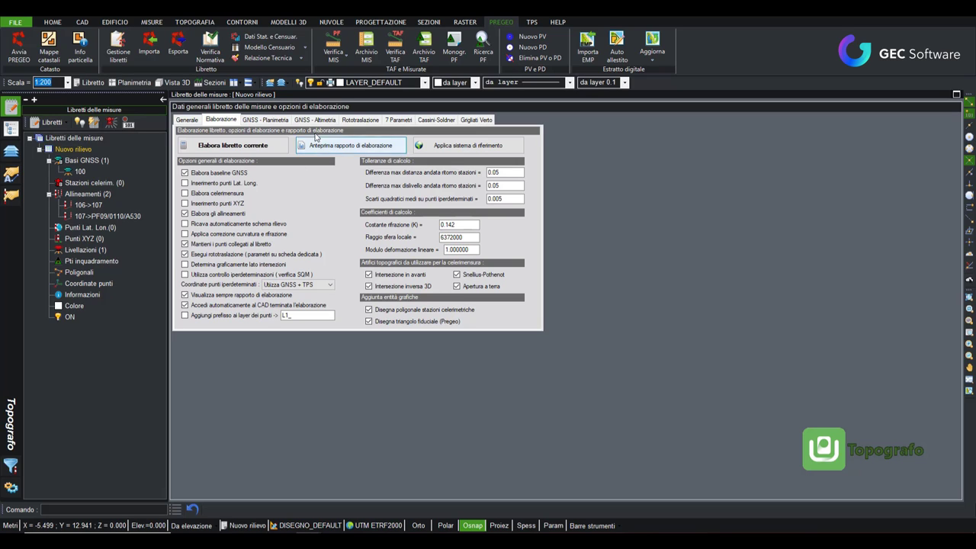
{"action": "left_click", "coordinate": [286, 122]}
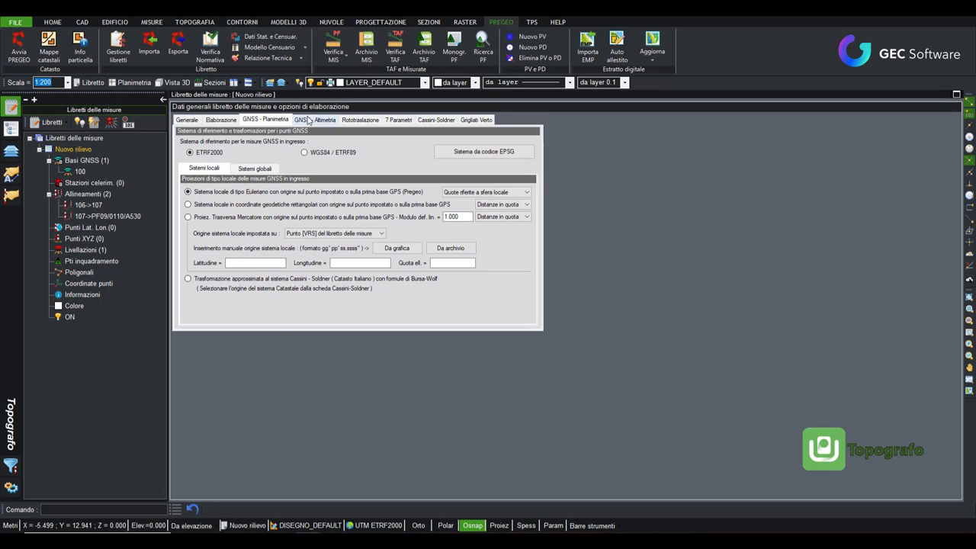
{"action": "left_click", "coordinate": [223, 121]}
{"action": "left_click", "coordinate": [226, 150]}
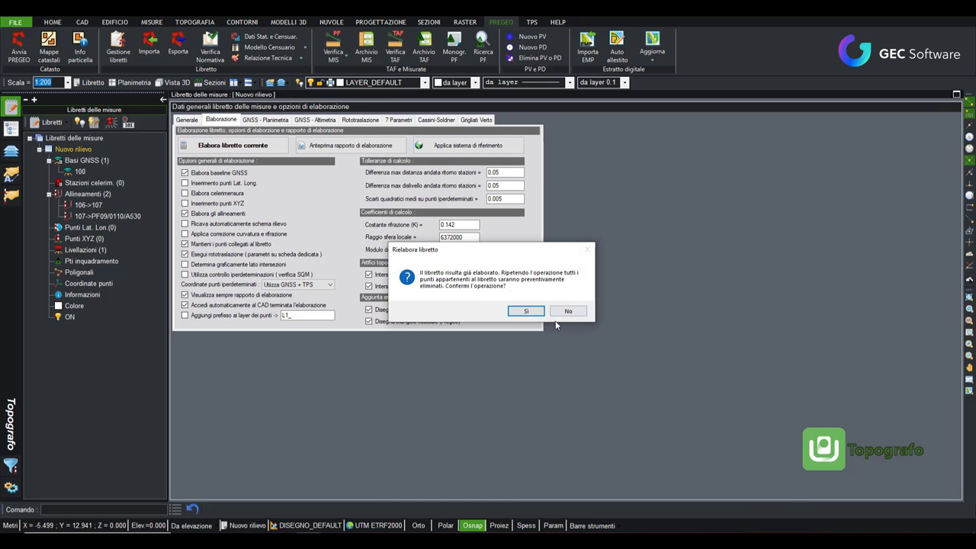
Confirm reprocessing and compute a barycentric rototranslation without scale change onto the three PF points.
{"action": "left_click", "coordinate": [526, 314]}
{"action": "left_click", "coordinate": [580, 365]}
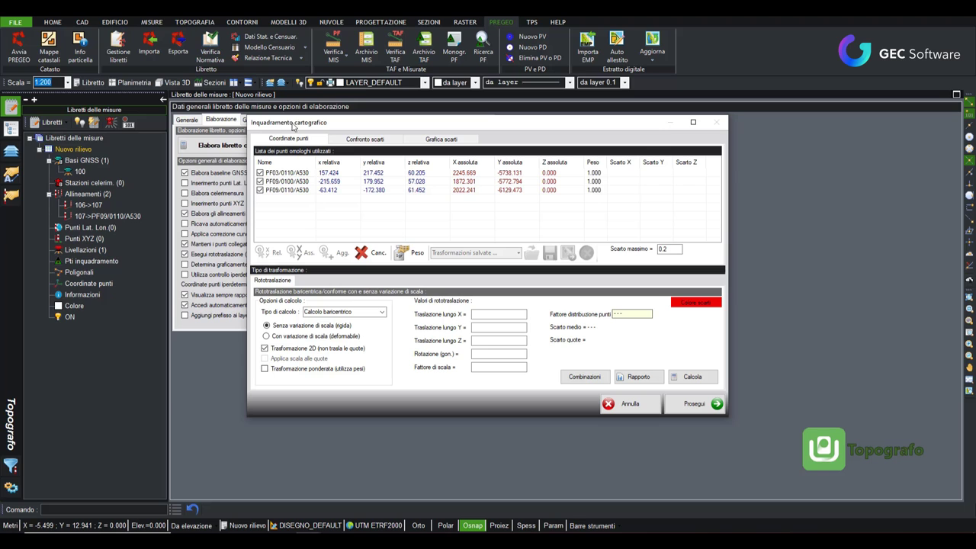
{"action": "left_click_drag", "start_coordinate": [610, 128], "coordinate": [666, 164]}
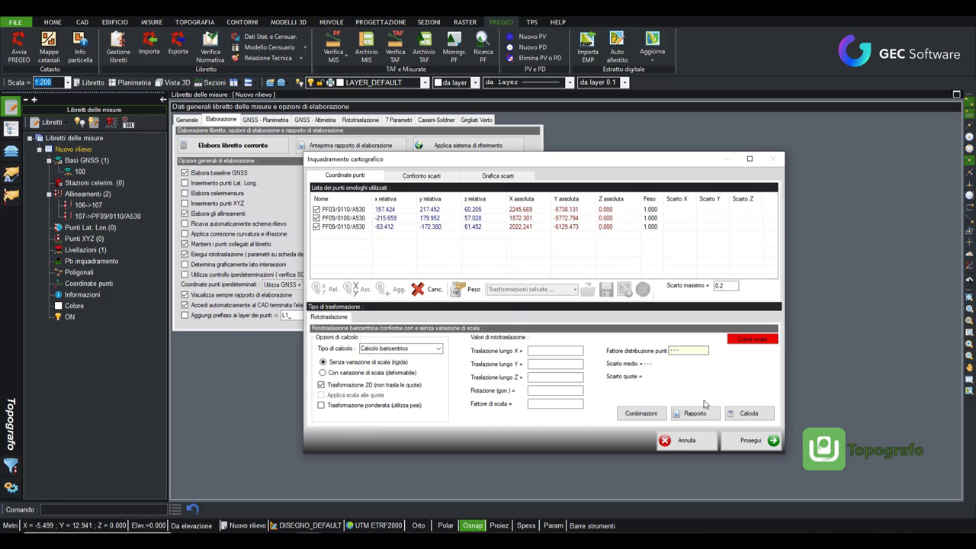
{"action": "left_click", "coordinate": [752, 414]}
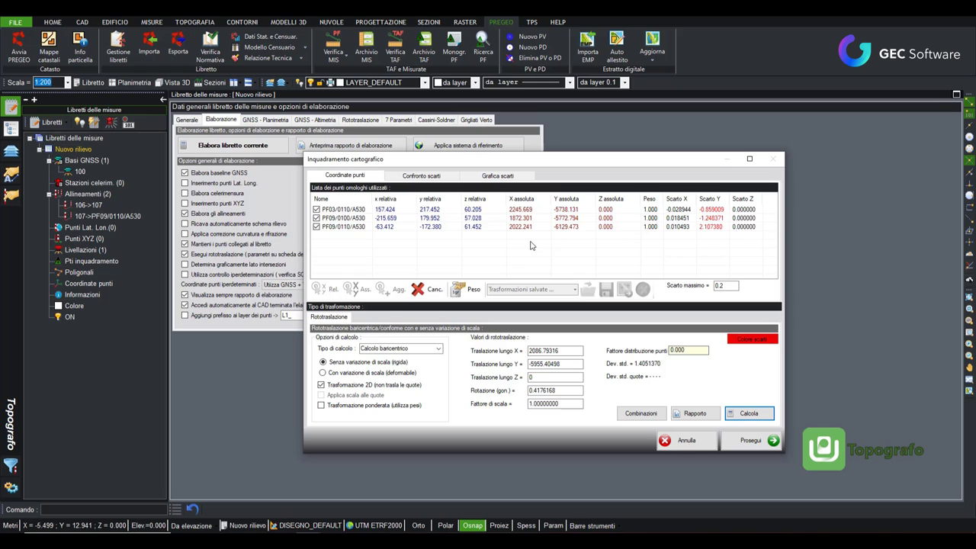
{"action": "left_click", "coordinate": [647, 416]}
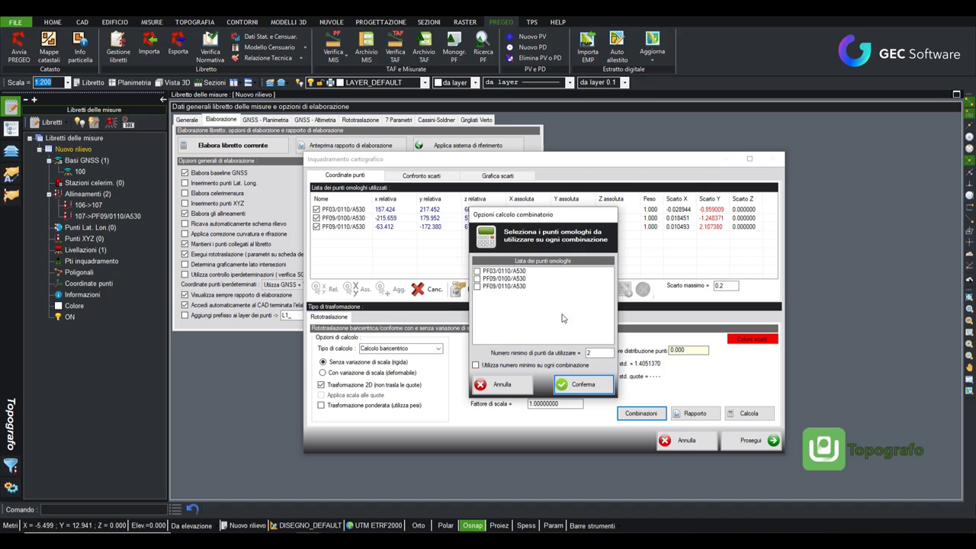
{"action": "left_click", "coordinate": [584, 385]}
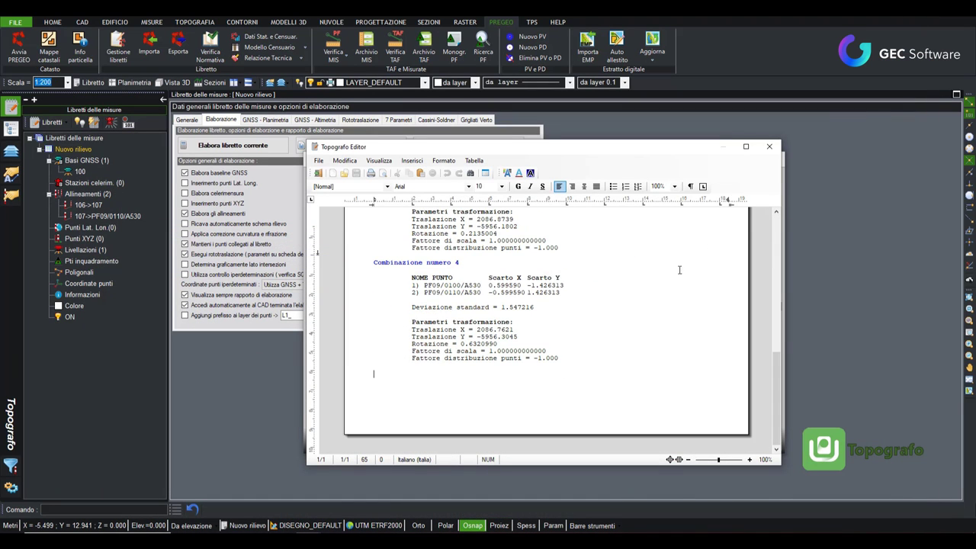
{"action": "left_click", "coordinate": [769, 145]}
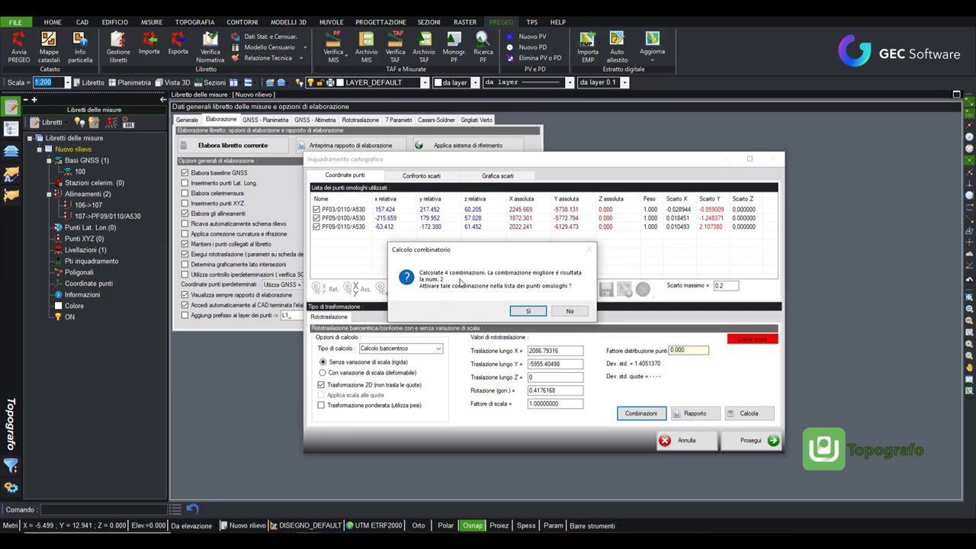
{"action": "left_click", "coordinate": [518, 308]}
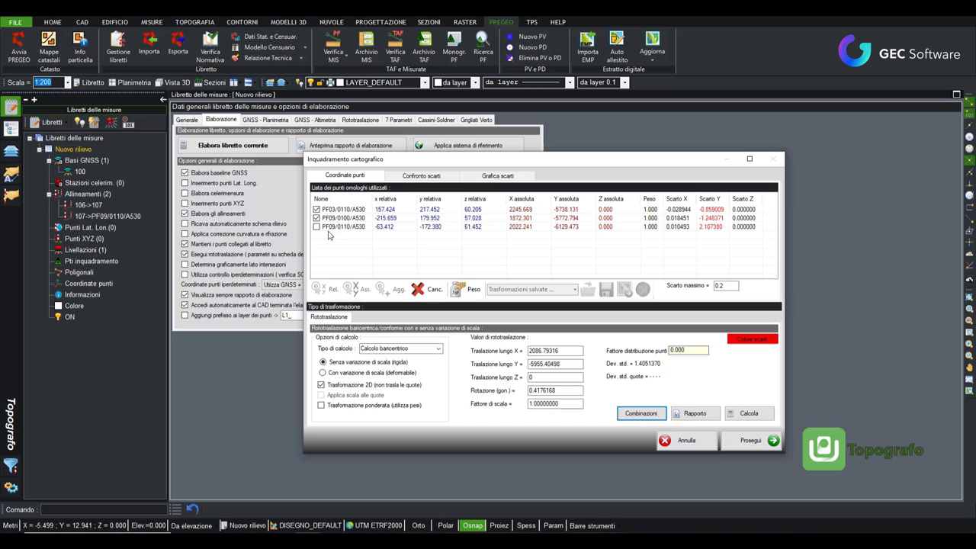
{"action": "left_click", "coordinate": [746, 416]}
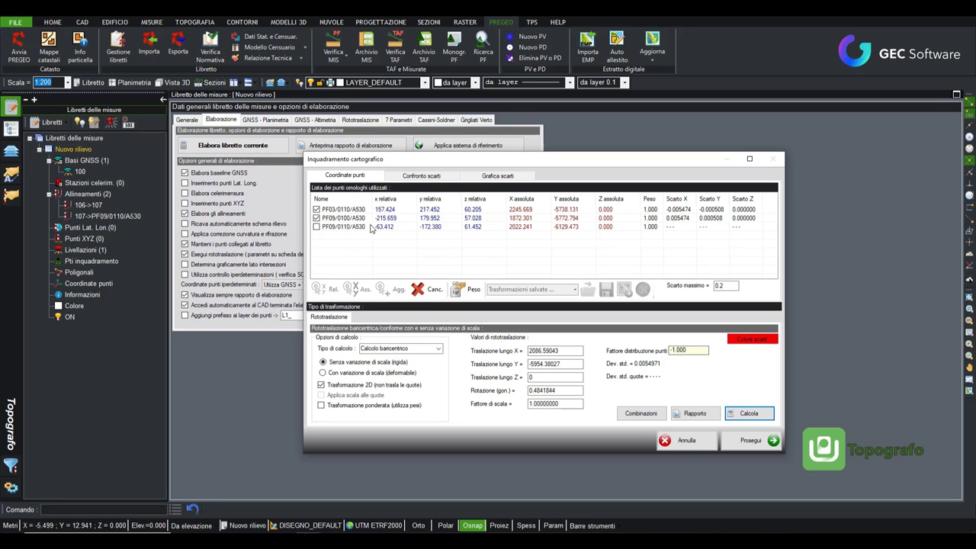
{"action": "left_click", "coordinate": [333, 227]}
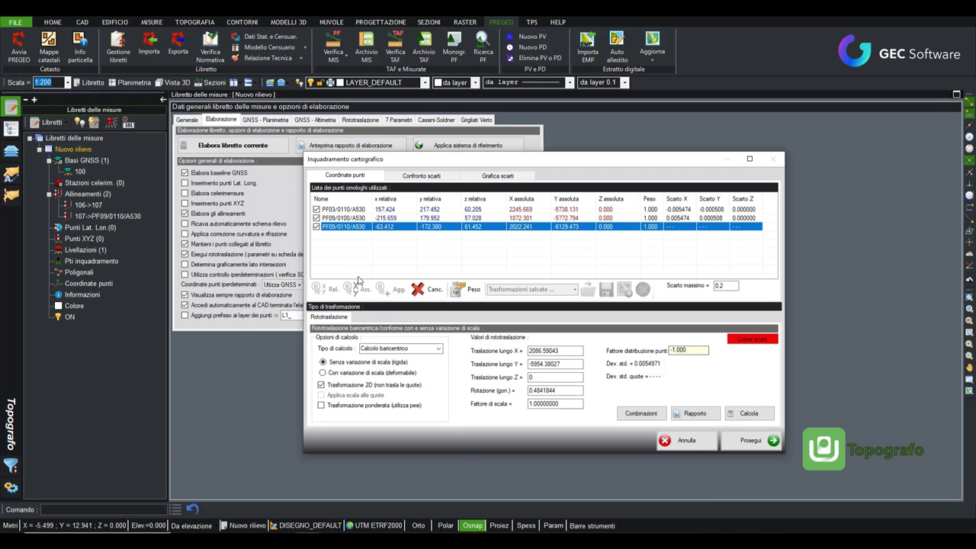
{"action": "left_click", "coordinate": [743, 414]}
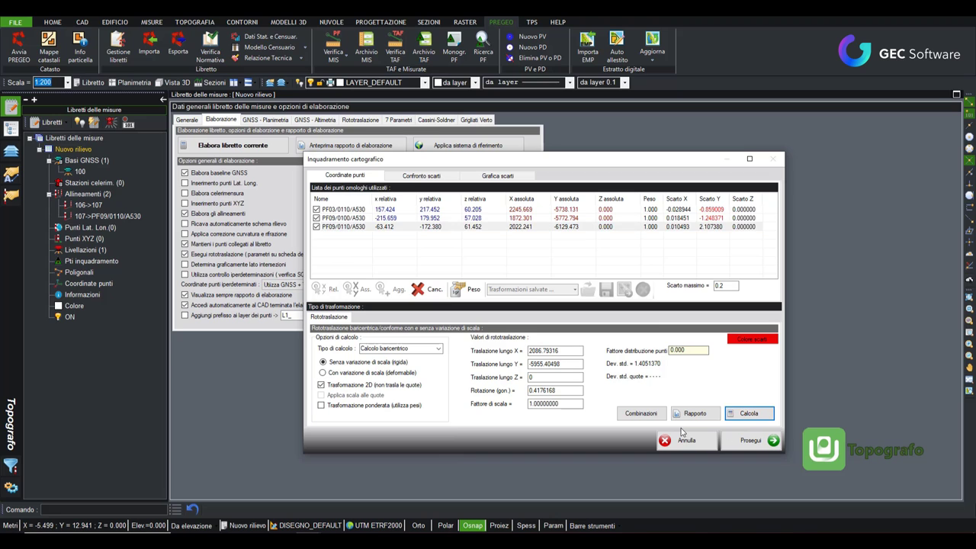
{"action": "left_click", "coordinate": [745, 442]}
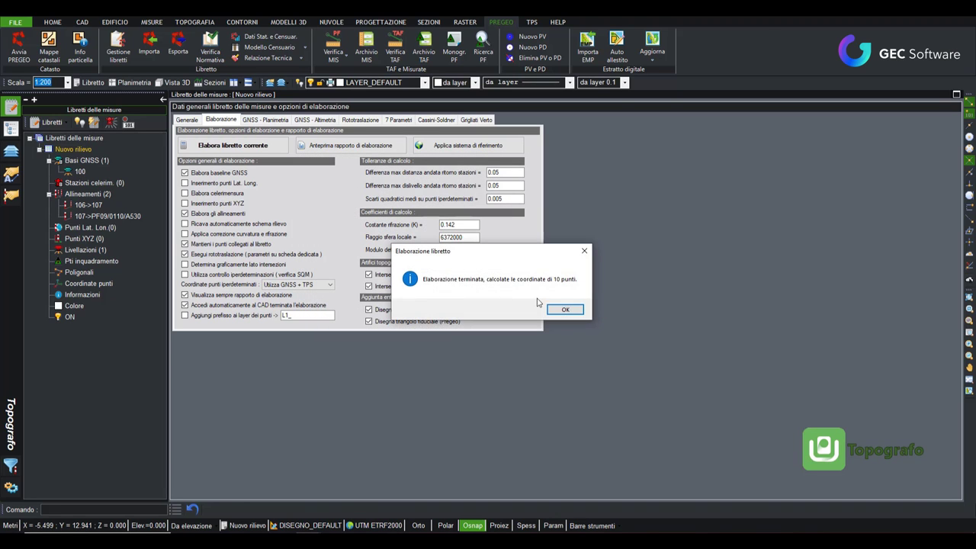
Acknowledge the 10-point coordinate result, read through the Topografo Editor report, and close it.
{"action": "left_click", "coordinate": [549, 308]}
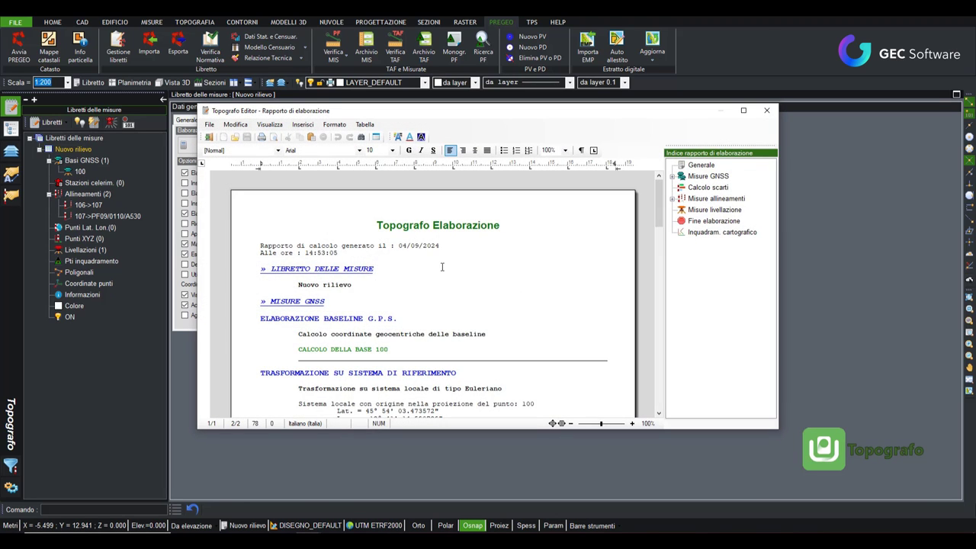
{"action": "scroll", "coordinate": [483, 335], "scroll_direction": "down", "scroll_amount": 2}
{"action": "scroll", "coordinate": [368, 381], "scroll_direction": "up", "scroll_amount": 1}
{"action": "scroll", "coordinate": [458, 264], "scroll_direction": "up", "scroll_amount": 1}
{"action": "scroll", "coordinate": [415, 336], "scroll_direction": "down", "scroll_amount": 2}
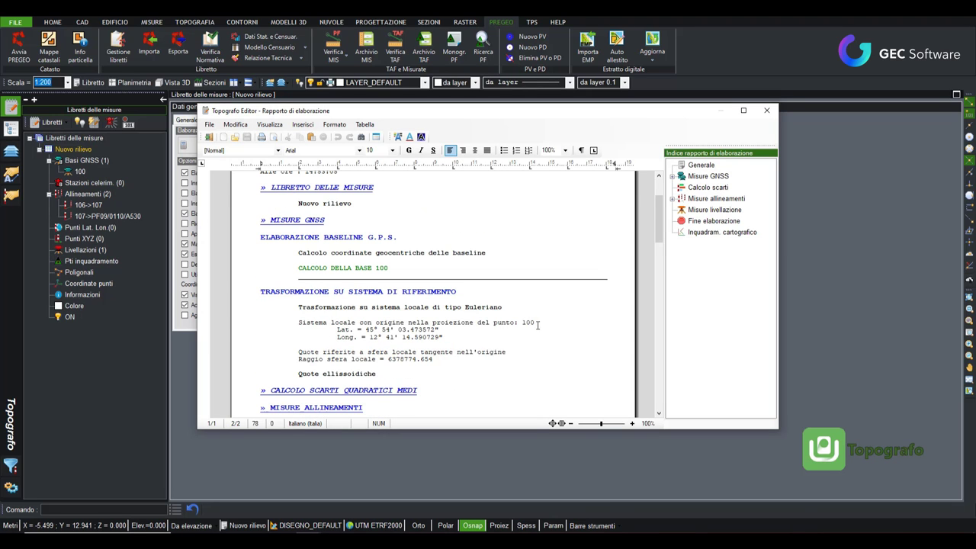
{"action": "scroll", "coordinate": [449, 325], "scroll_direction": "down", "scroll_amount": 2}
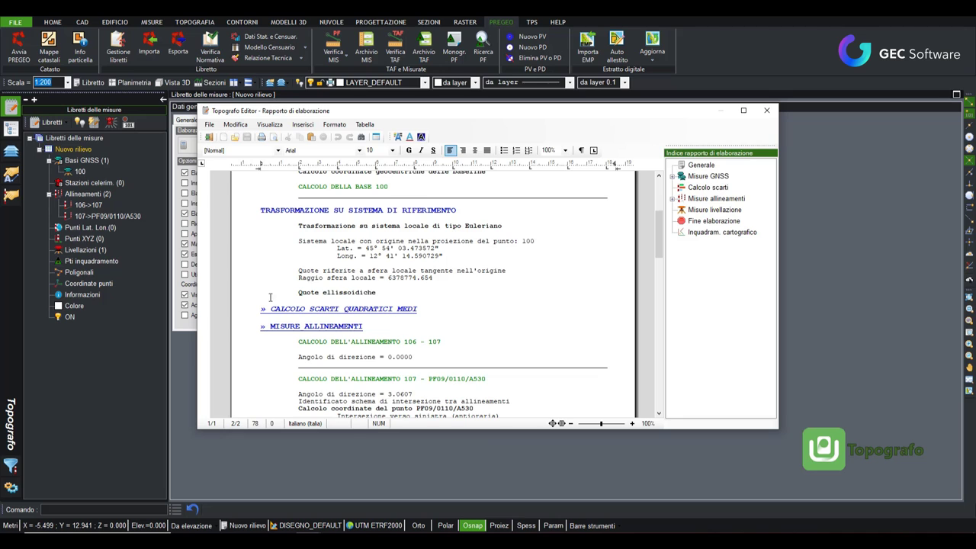
{"action": "scroll", "coordinate": [535, 328], "scroll_direction": "down", "scroll_amount": 2}
{"action": "scroll", "coordinate": [373, 336], "scroll_direction": "down", "scroll_amount": 3}
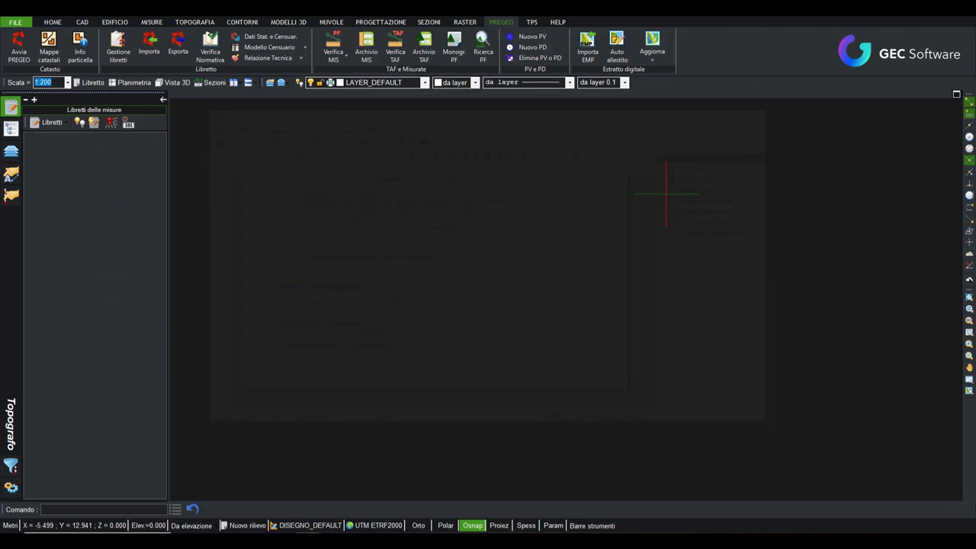
{"action": "left_click", "coordinate": [767, 110]}
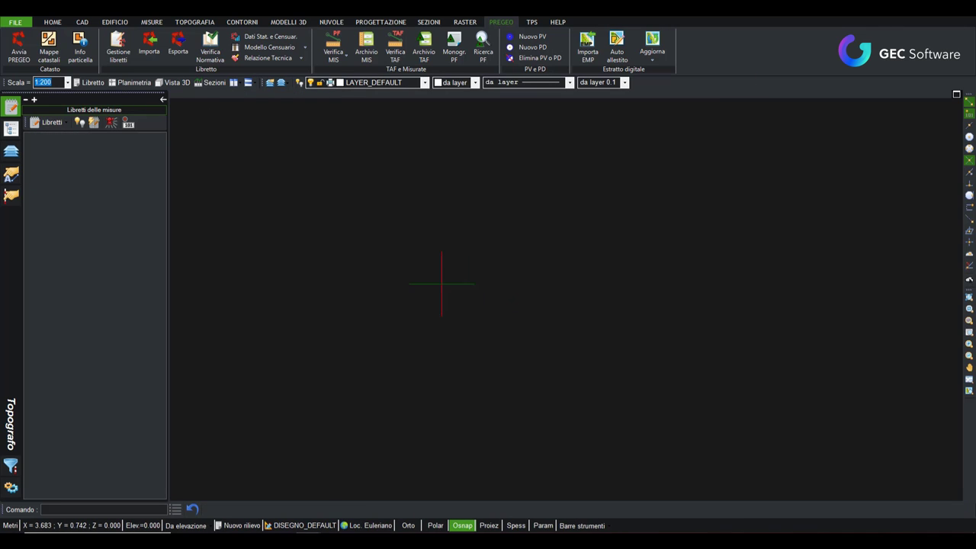
Fit the whole survey drawing into view and recenter it on the PF triangle.
{"action": "middle_click", "coordinate": [395, 301]}
{"action": "scroll", "coordinate": [349, 218], "scroll_direction": "up", "scroll_amount": 1}
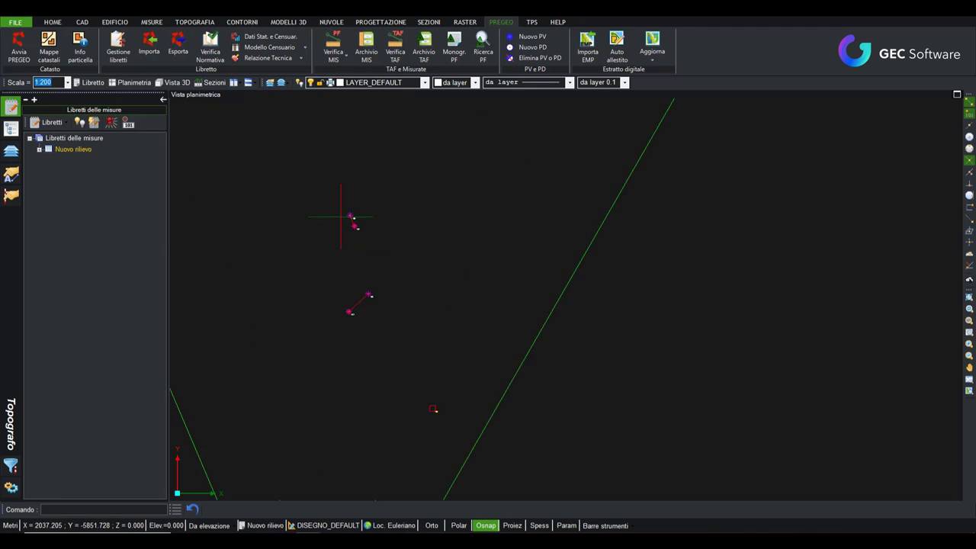
{"action": "scroll", "coordinate": [352, 218], "scroll_direction": "up", "scroll_amount": 1}
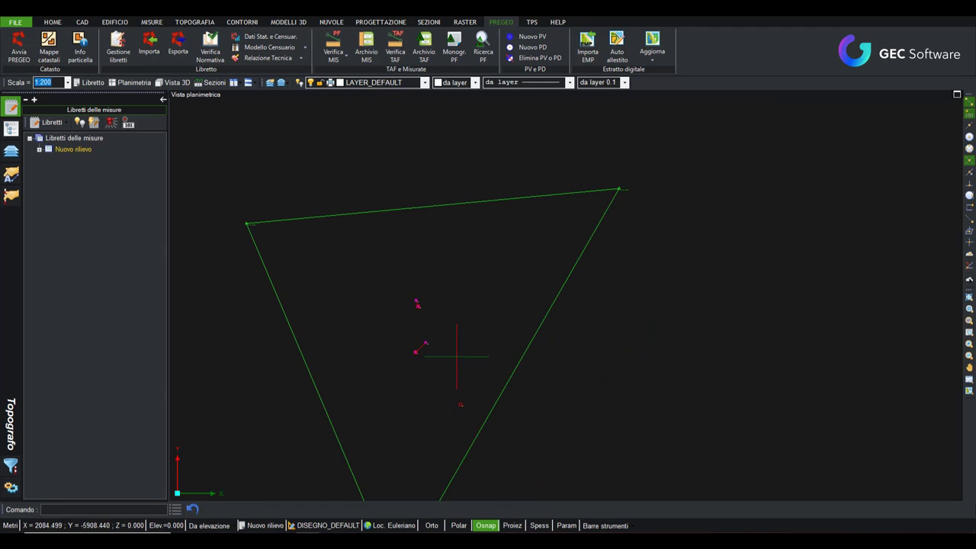
{"action": "scroll", "coordinate": [458, 344], "scroll_direction": "down", "scroll_amount": 3}
{"action": "middle_click_drag", "start_coordinate": [333, 338], "coordinate": [425, 327]}
Show the booklet's measurements in plan view and zoom around points 106, 107 and PF09/0110/A530.
{"action": "left_click", "coordinate": [123, 126]}
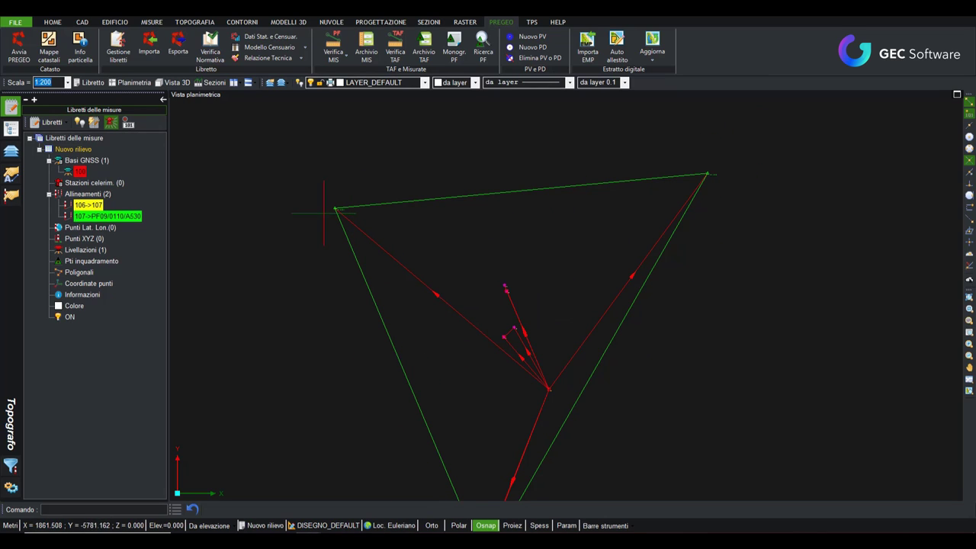
{"action": "scroll", "coordinate": [323, 213], "scroll_direction": "up", "scroll_amount": 3}
{"action": "scroll", "coordinate": [364, 213], "scroll_direction": "down", "scroll_amount": 3}
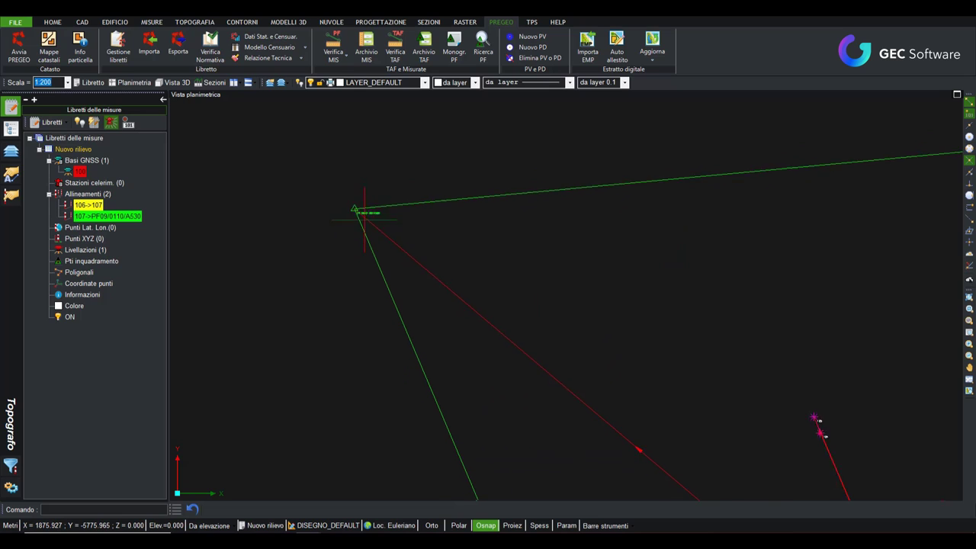
{"action": "scroll", "coordinate": [414, 338], "scroll_direction": "down", "scroll_amount": 2}
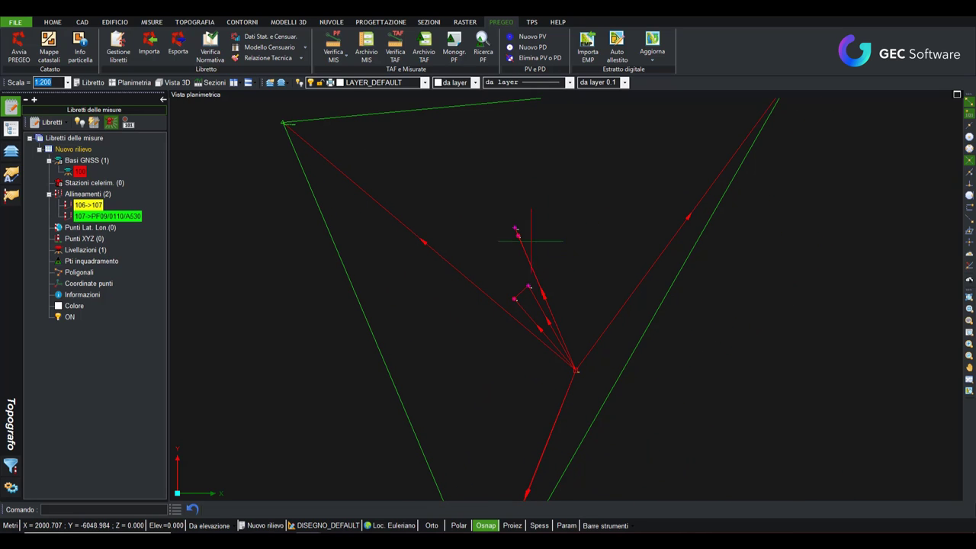
{"action": "scroll", "coordinate": [556, 340], "scroll_direction": "down", "scroll_amount": 2}
{"action": "scroll", "coordinate": [523, 457], "scroll_direction": "down", "scroll_amount": 2}
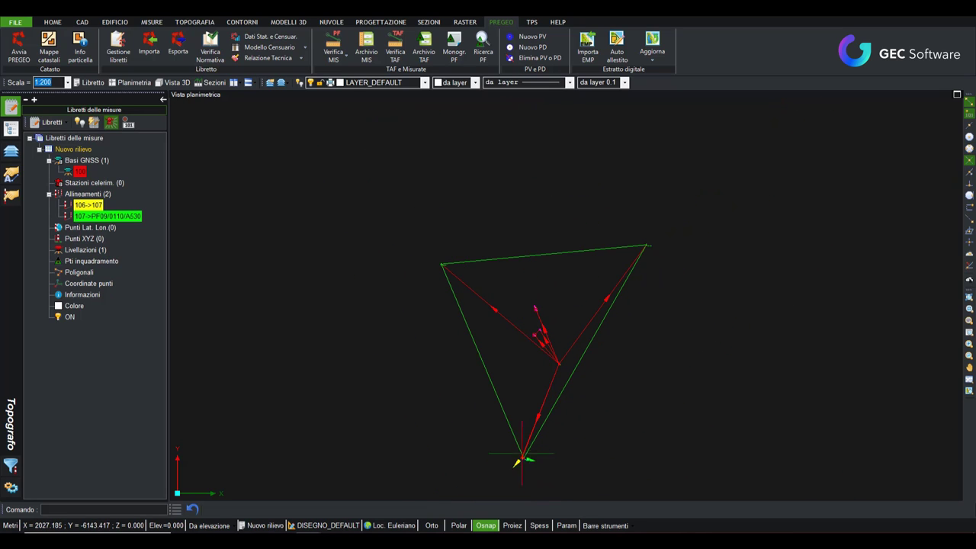
{"action": "scroll", "coordinate": [544, 467], "scroll_direction": "up", "scroll_amount": 4}
{"action": "scroll", "coordinate": [545, 466], "scroll_direction": "up", "scroll_amount": 3}
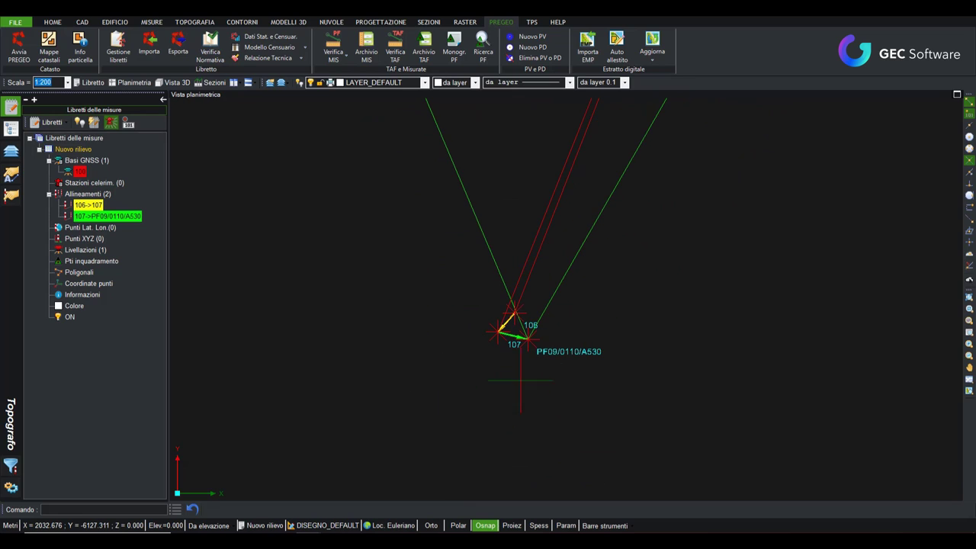
{"action": "scroll", "coordinate": [534, 318], "scroll_direction": "up", "scroll_amount": 3}
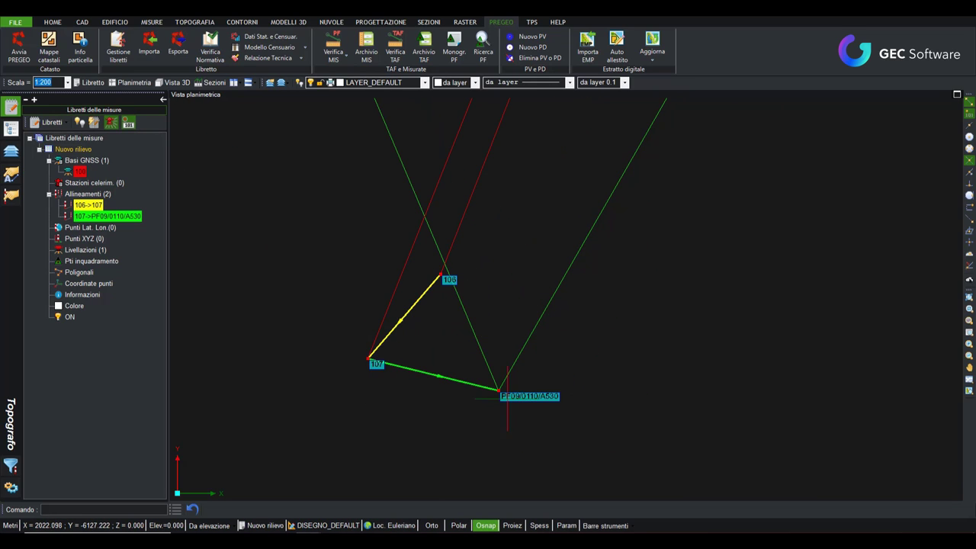
{"action": "mouse_move", "coordinate": [498, 390]}
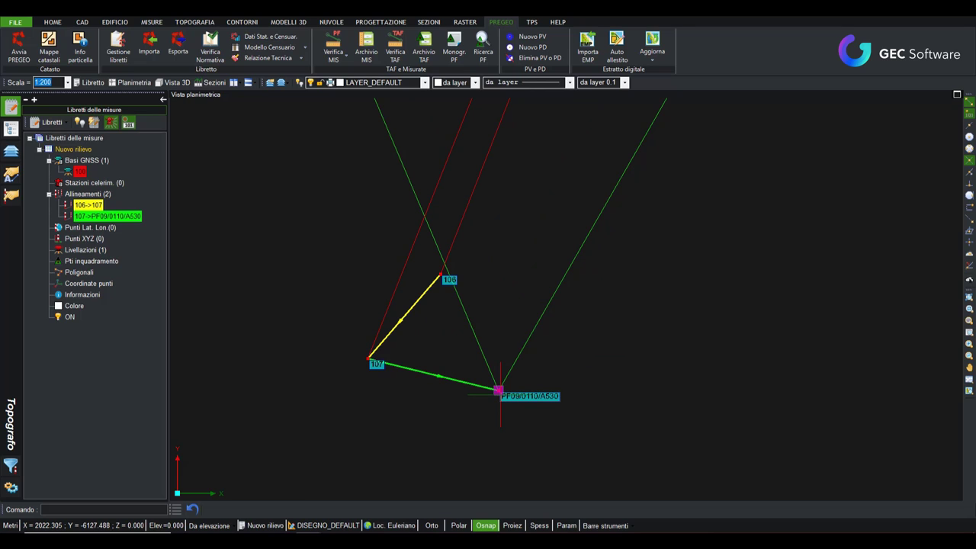
{"action": "scroll", "coordinate": [501, 390], "scroll_direction": "down", "scroll_amount": 5}
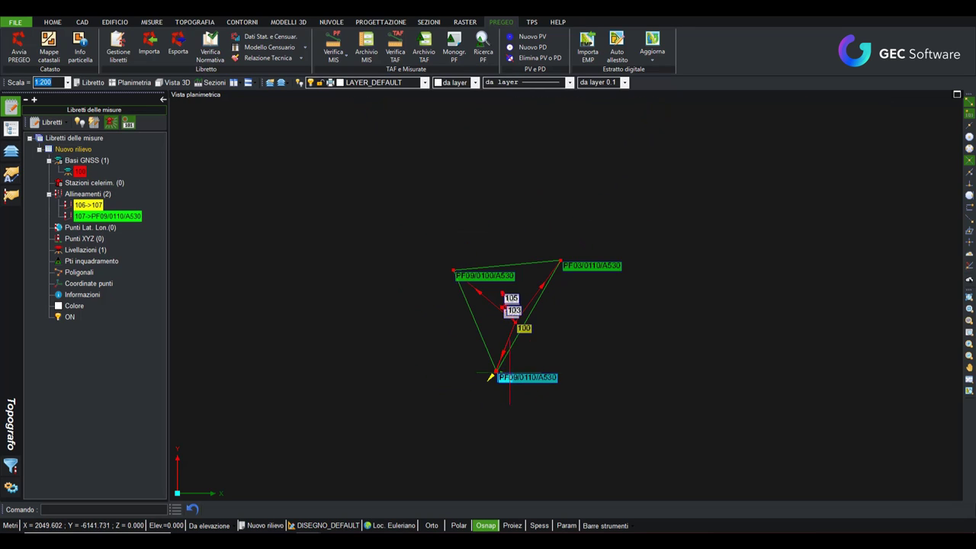
{"action": "scroll", "coordinate": [563, 372], "scroll_direction": "up", "scroll_amount": 3}
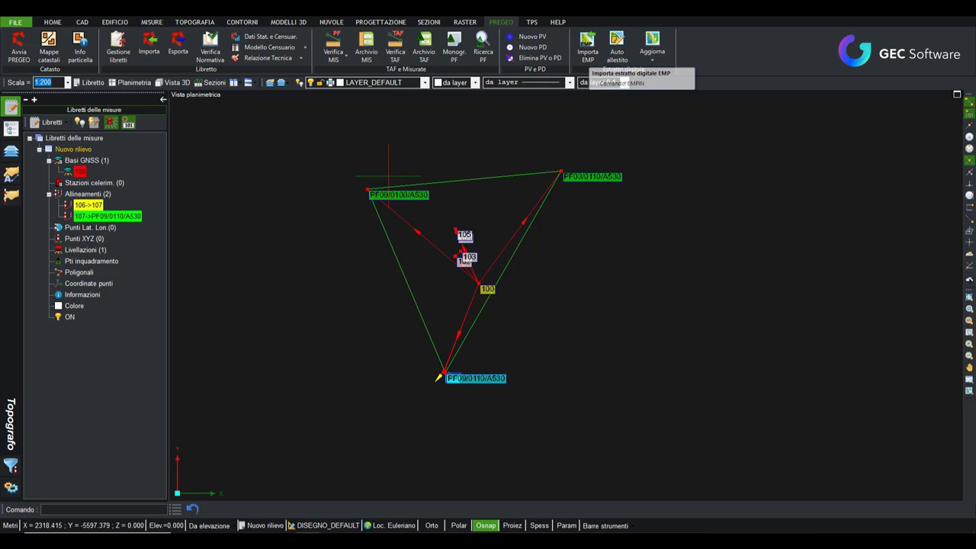
Import 1800254.emp through PREGEO > Importa EMP, replacing the existing reference extract.
{"action": "left_click", "coordinate": [586, 60]}
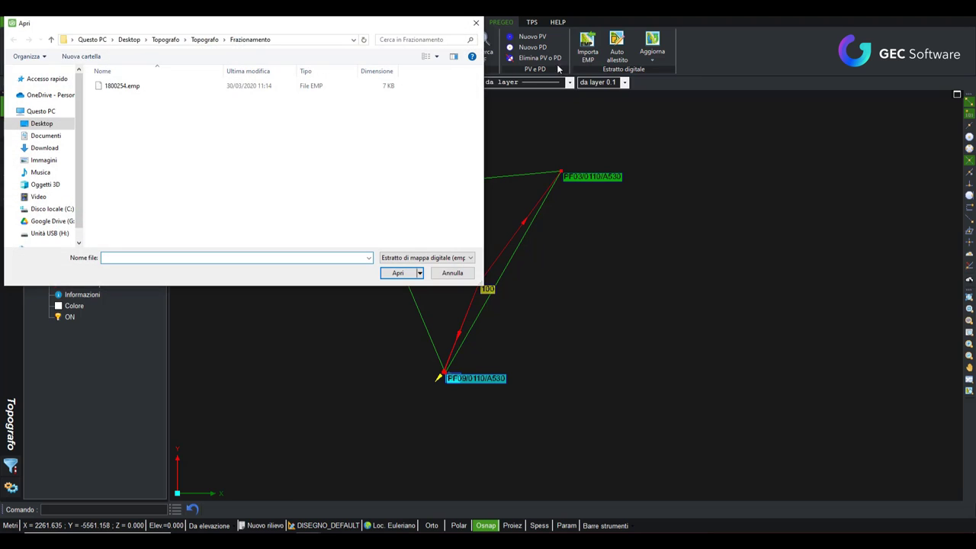
{"action": "left_click", "coordinate": [121, 87]}
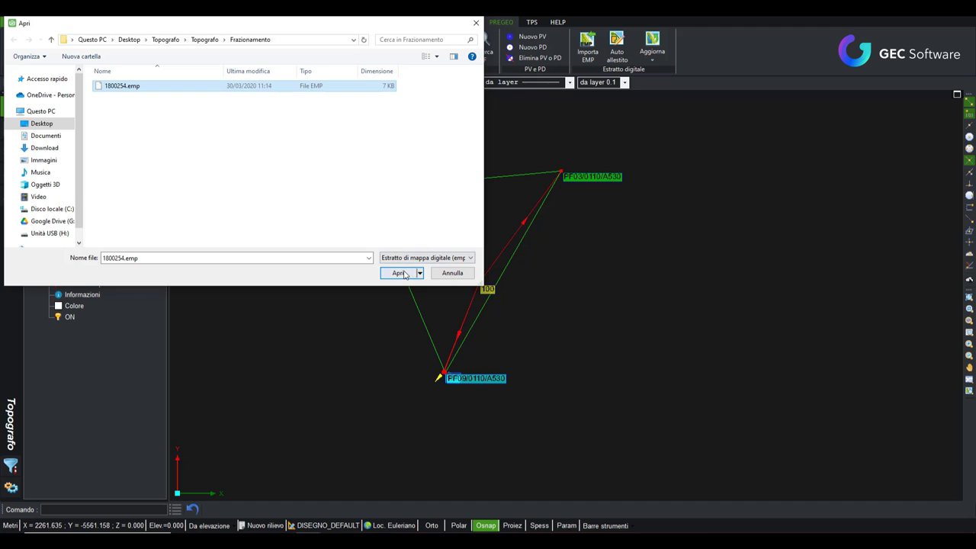
{"action": "left_click", "coordinate": [398, 273]}
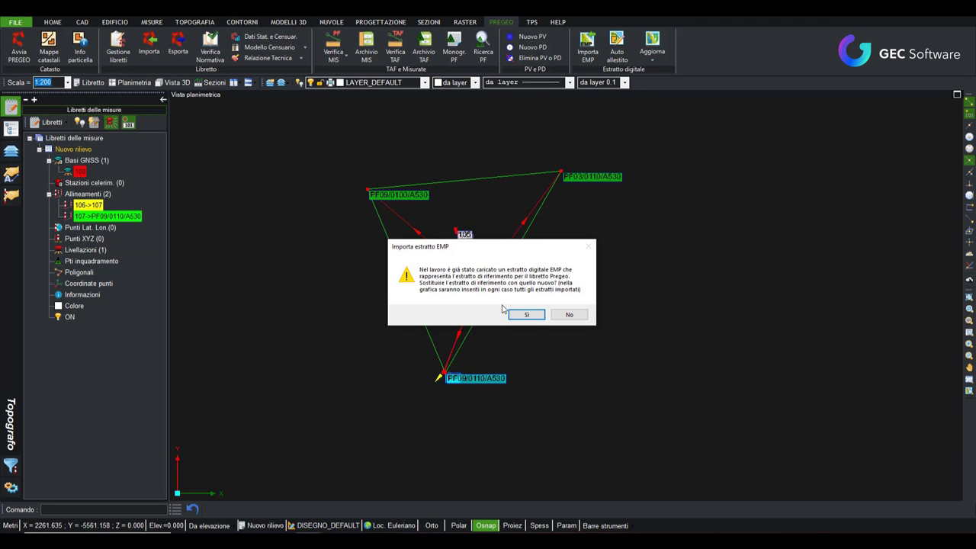
{"action": "left_click", "coordinate": [525, 316]}
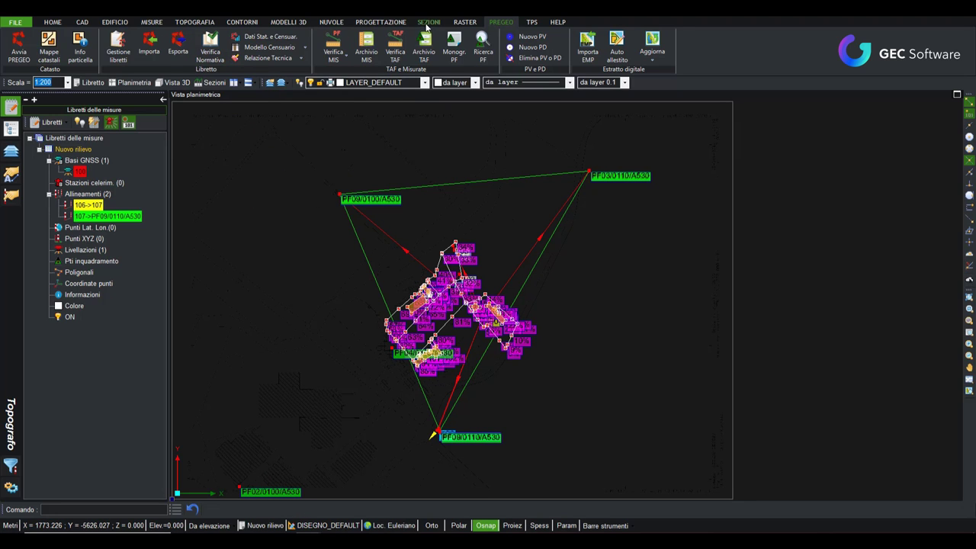
{"action": "left_click", "coordinate": [465, 21]}
Enable Attiva/Disattiva trasparenza su colore on the raster image and zoom in around the survey.
{"action": "left_click", "coordinate": [188, 48]}
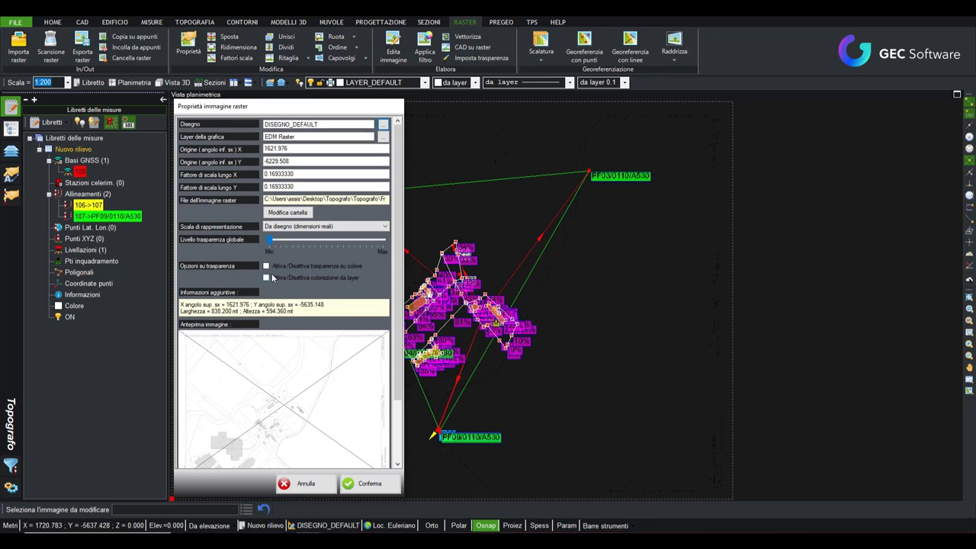
{"action": "left_click", "coordinate": [266, 265]}
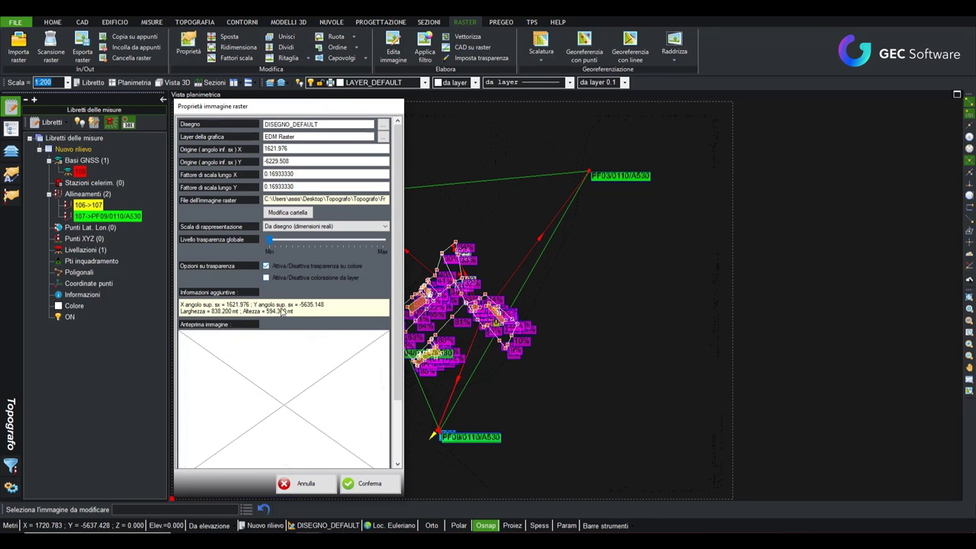
{"action": "left_click", "coordinate": [378, 494]}
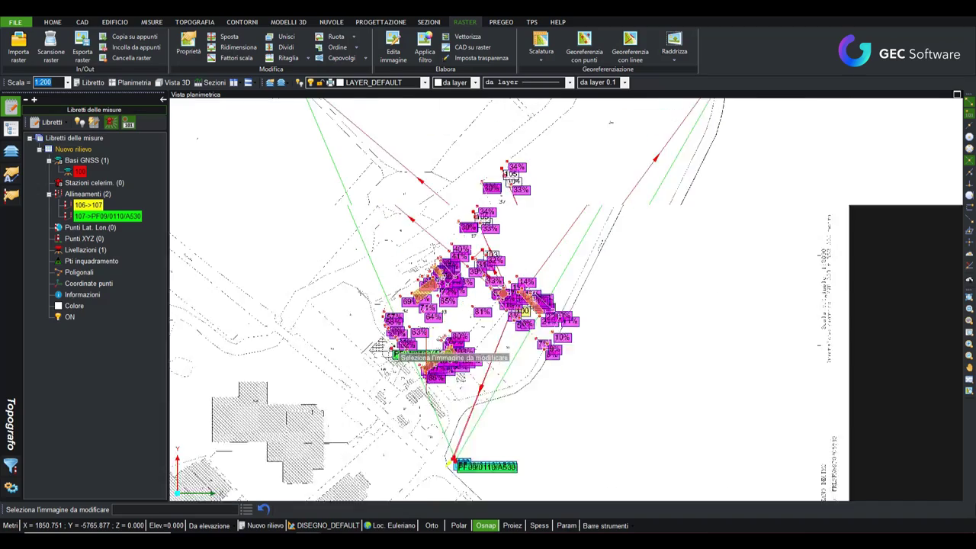
{"action": "scroll", "coordinate": [388, 343], "scroll_direction": "up", "scroll_amount": 2}
{"action": "scroll", "coordinate": [389, 343], "scroll_direction": "up", "scroll_amount": 1}
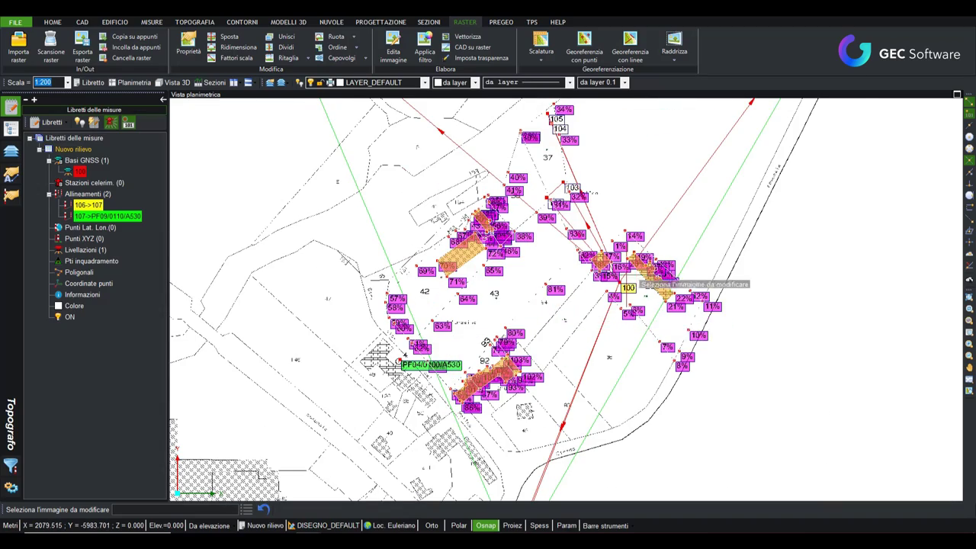
{"action": "scroll", "coordinate": [631, 280], "scroll_direction": "up", "scroll_amount": 1}
{"action": "scroll", "coordinate": [510, 269], "scroll_direction": "up", "scroll_amount": 1}
{"action": "scroll", "coordinate": [540, 326], "scroll_direction": "down", "scroll_amount": 3}
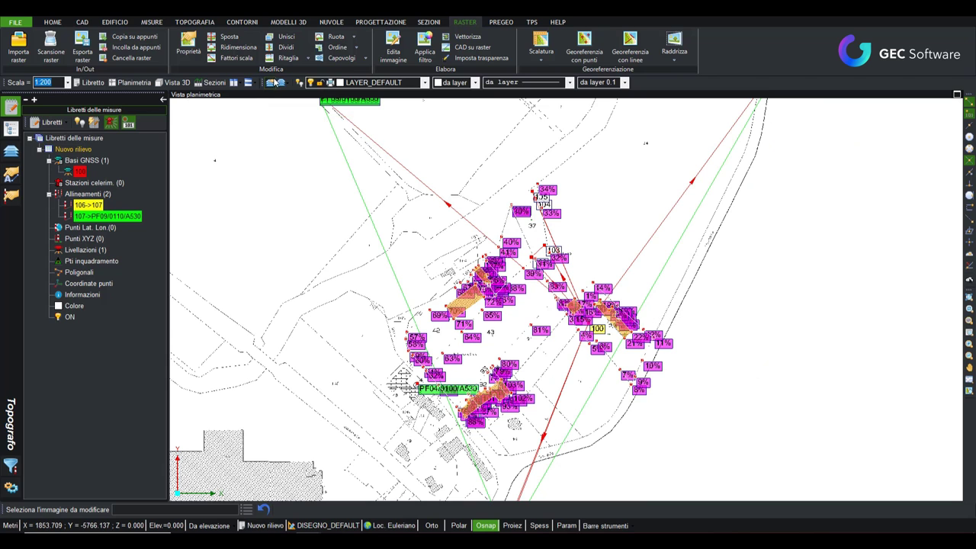
Switch off the EDM PF and EDM Punti layers in the Layer della grafica panel.
{"action": "left_click", "coordinate": [275, 88]}
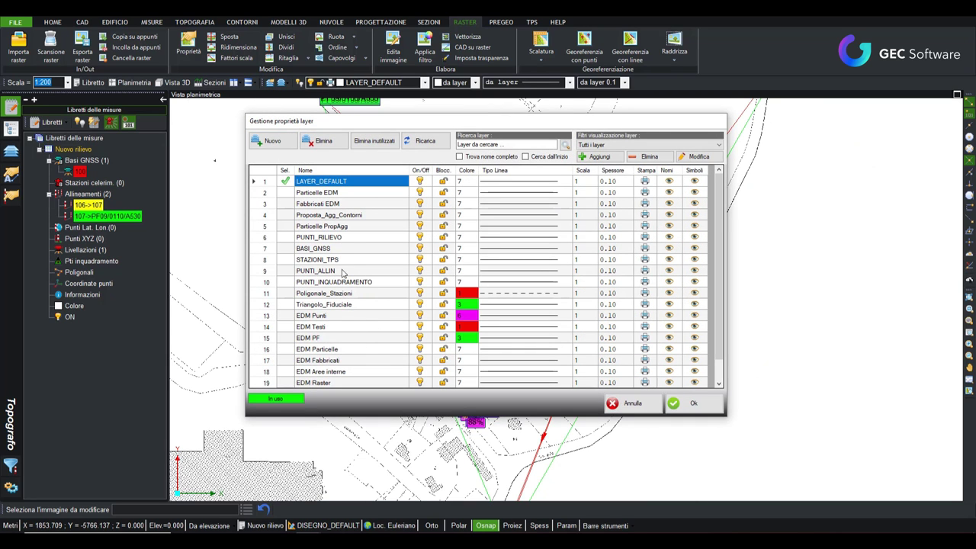
{"action": "left_click", "coordinate": [632, 403]}
{"action": "left_click", "coordinate": [11, 151]}
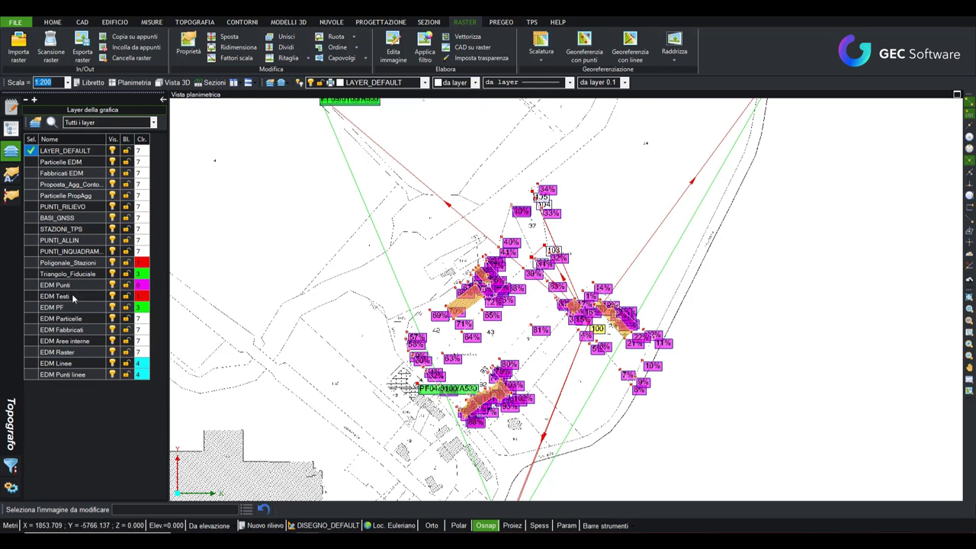
{"action": "left_click", "coordinate": [111, 307]}
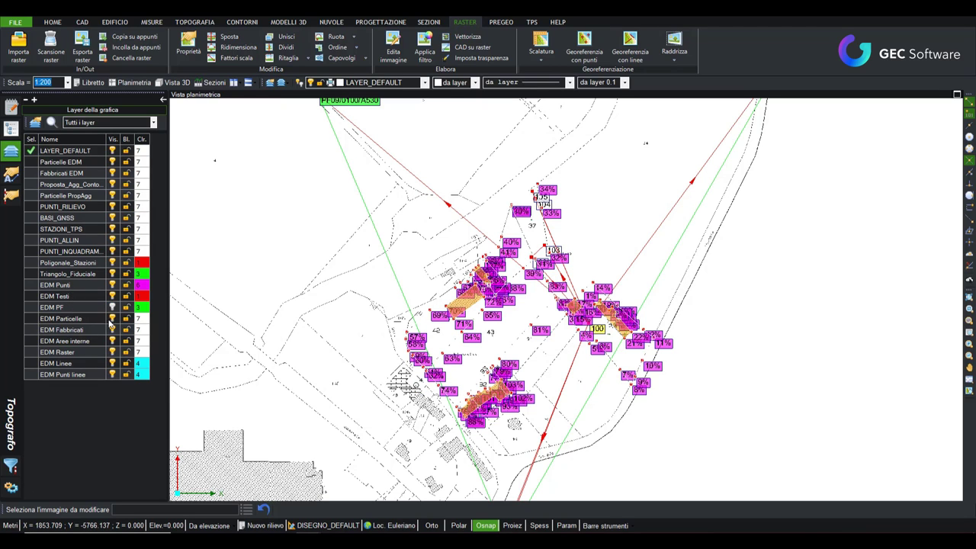
{"action": "left_click", "coordinate": [112, 286]}
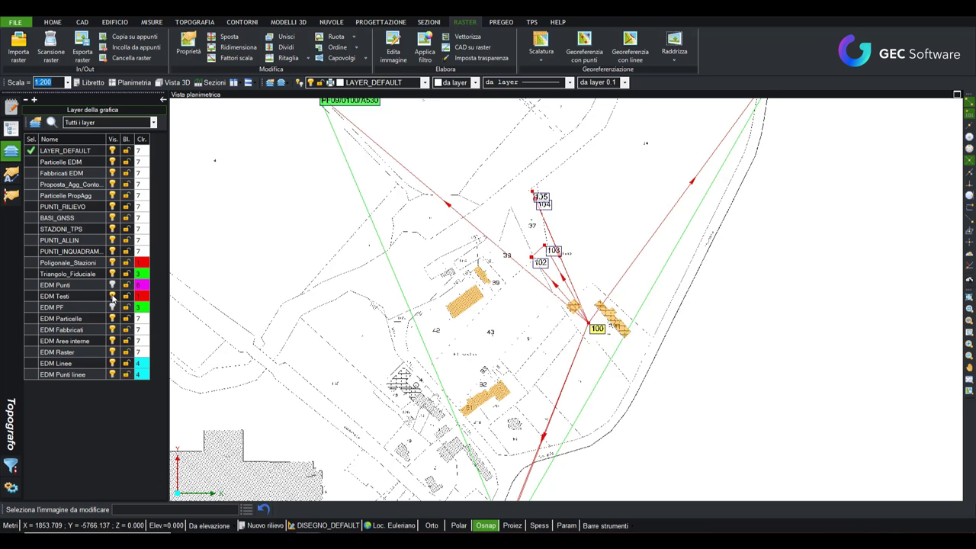
Zoom and pan around survey points 102–105 to compare them with parcels 37, 38 and 39.
{"action": "scroll", "coordinate": [569, 251], "scroll_direction": "up", "scroll_amount": 3}
{"action": "scroll", "coordinate": [555, 273], "scroll_direction": "down", "scroll_amount": 2}
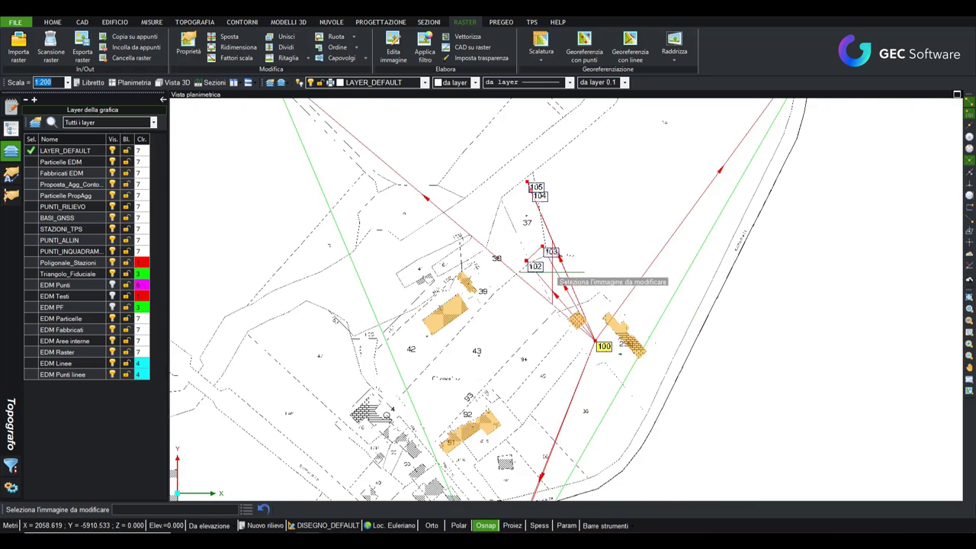
{"action": "scroll", "coordinate": [555, 272], "scroll_direction": "down", "scroll_amount": 2}
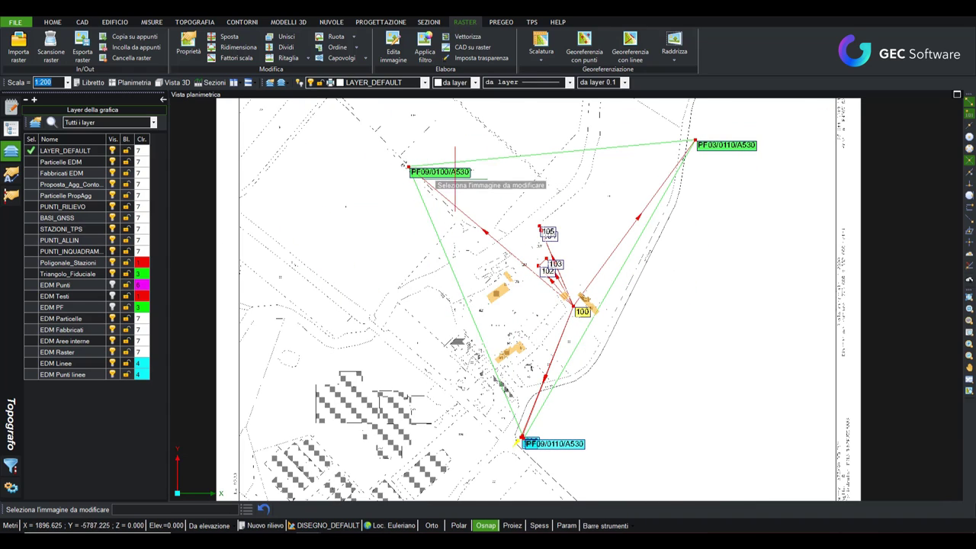
{"action": "scroll", "coordinate": [548, 237], "scroll_direction": "up", "scroll_amount": 2}
{"action": "scroll", "coordinate": [543, 275], "scroll_direction": "up", "scroll_amount": 1}
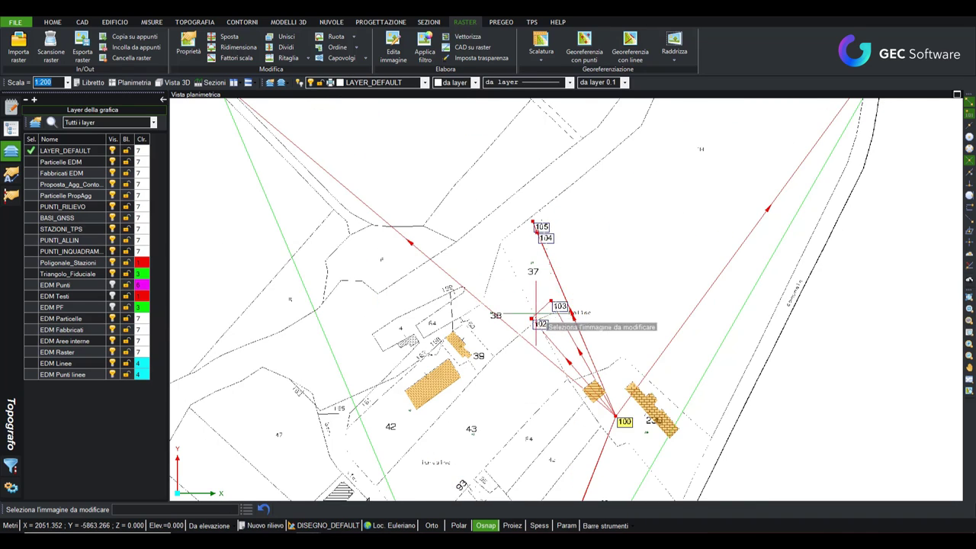
{"action": "scroll", "coordinate": [537, 313], "scroll_direction": "up", "scroll_amount": 2}
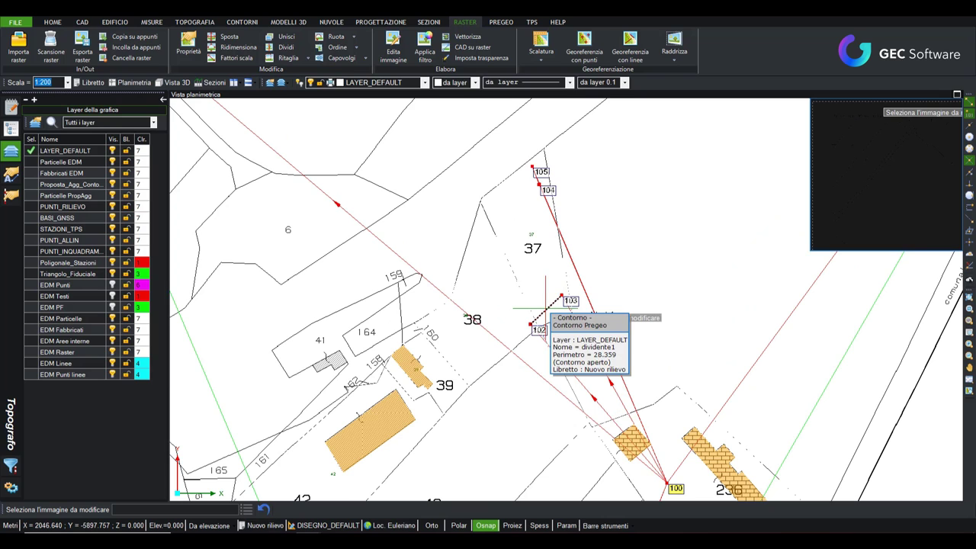
{"action": "scroll", "coordinate": [618, 277], "scroll_direction": "down", "scroll_amount": 1}
{"action": "scroll", "coordinate": [618, 281], "scroll_direction": "down", "scroll_amount": 1}
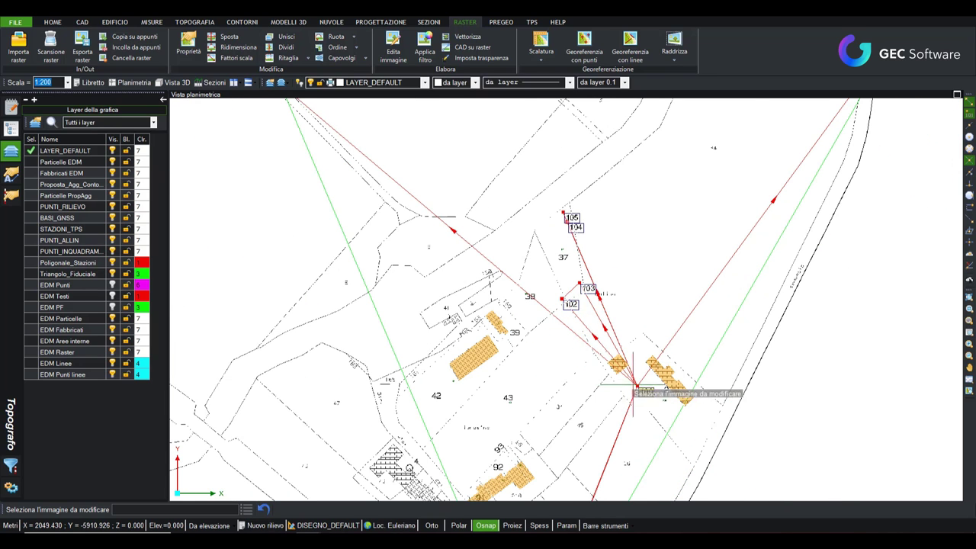
{"action": "scroll", "coordinate": [633, 358], "scroll_direction": "down", "scroll_amount": 2}
{"action": "scroll", "coordinate": [595, 335], "scroll_direction": "up", "scroll_amount": 2}
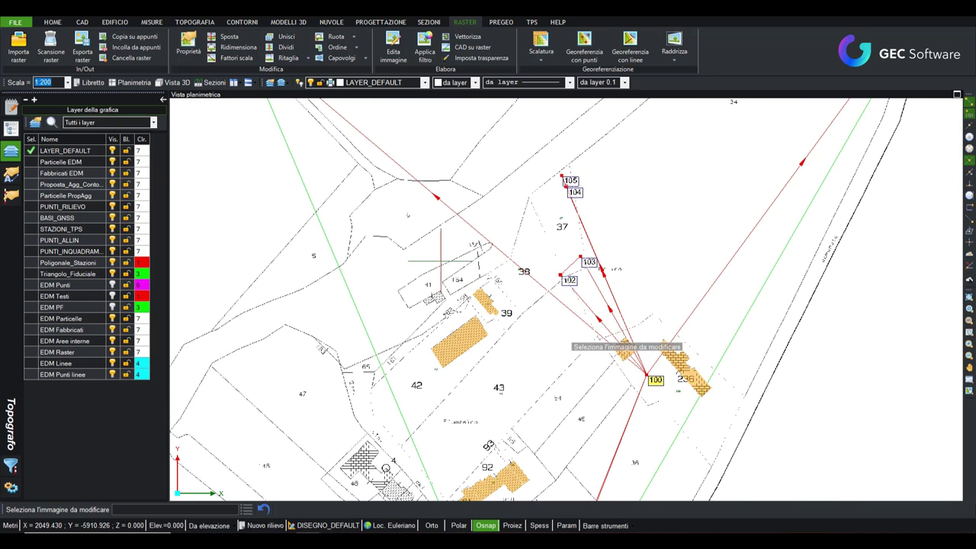
{"action": "scroll", "coordinate": [592, 286], "scroll_direction": "down", "scroll_amount": 2}
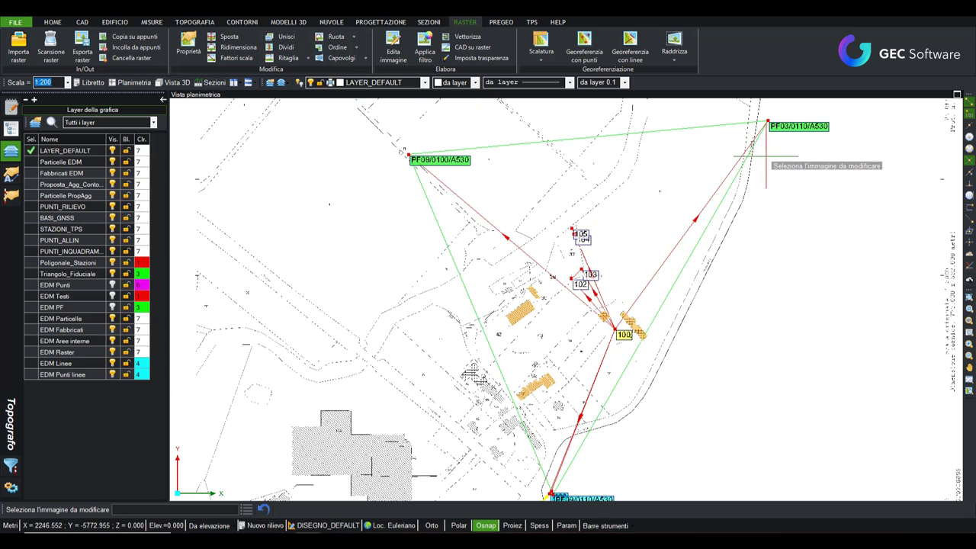
{"action": "middle_click_drag", "start_coordinate": [633, 351], "coordinate": [545, 266]}
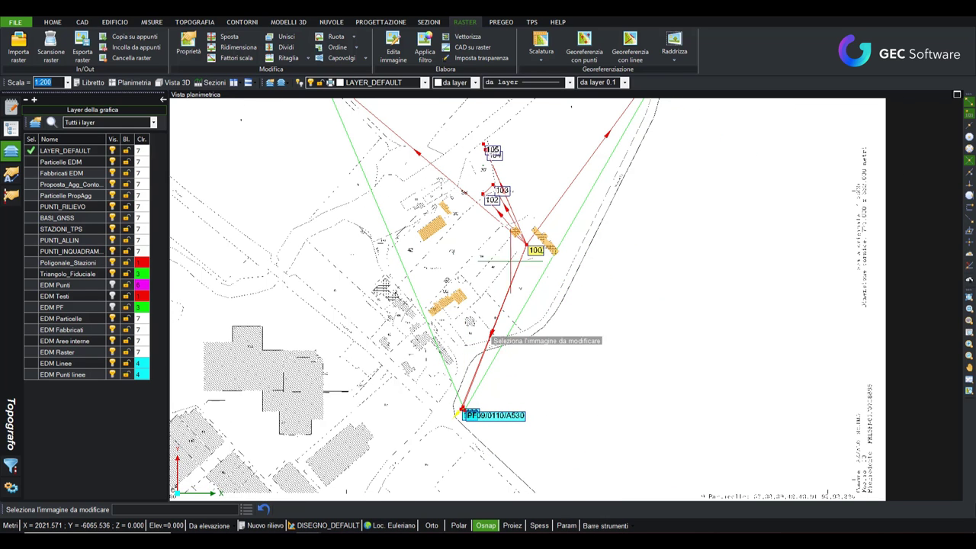
{"action": "scroll", "coordinate": [484, 175], "scroll_direction": "up", "scroll_amount": 3}
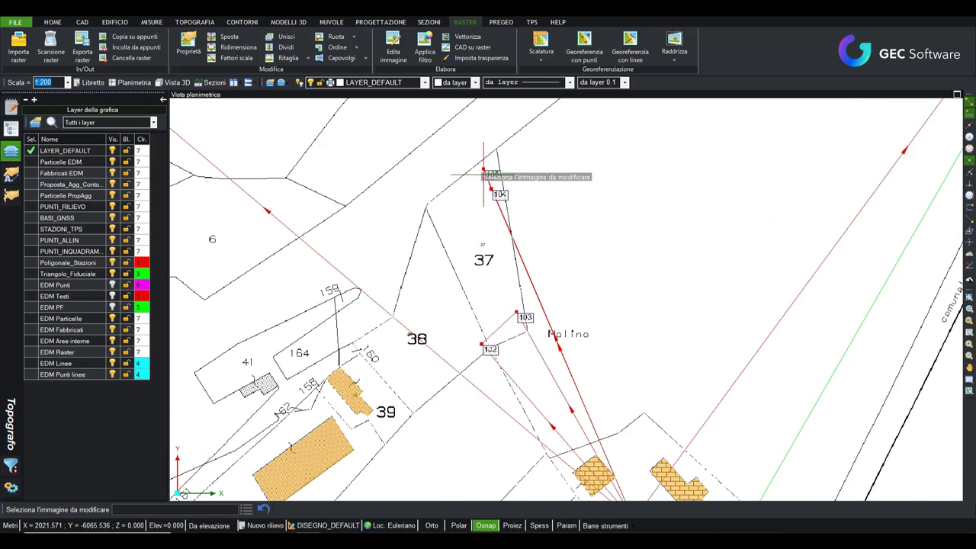
Restore the survey booklet tree and hide the red alignment lines around points 102–105.
{"action": "left_click", "coordinate": [10, 107]}
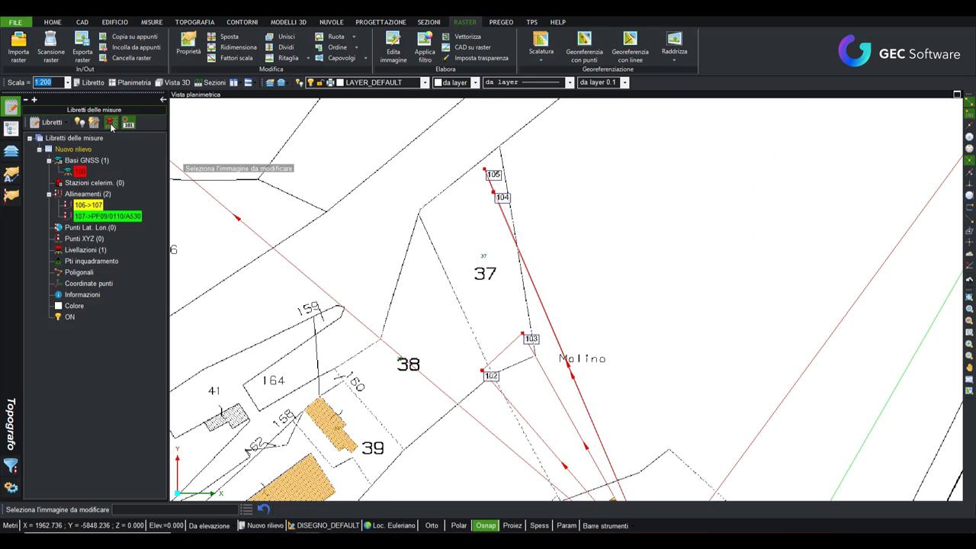
{"action": "left_click", "coordinate": [111, 126]}
{"action": "scroll", "coordinate": [488, 180], "scroll_direction": "up", "scroll_amount": 1}
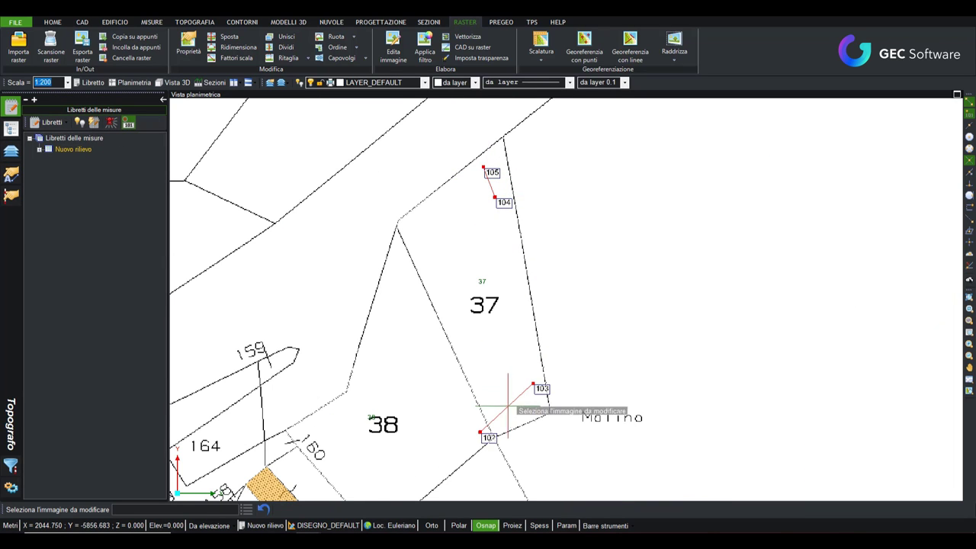
{"action": "scroll", "coordinate": [500, 400], "scroll_direction": "down", "scroll_amount": 1}
{"action": "scroll", "coordinate": [495, 374], "scroll_direction": "down", "scroll_amount": 1}
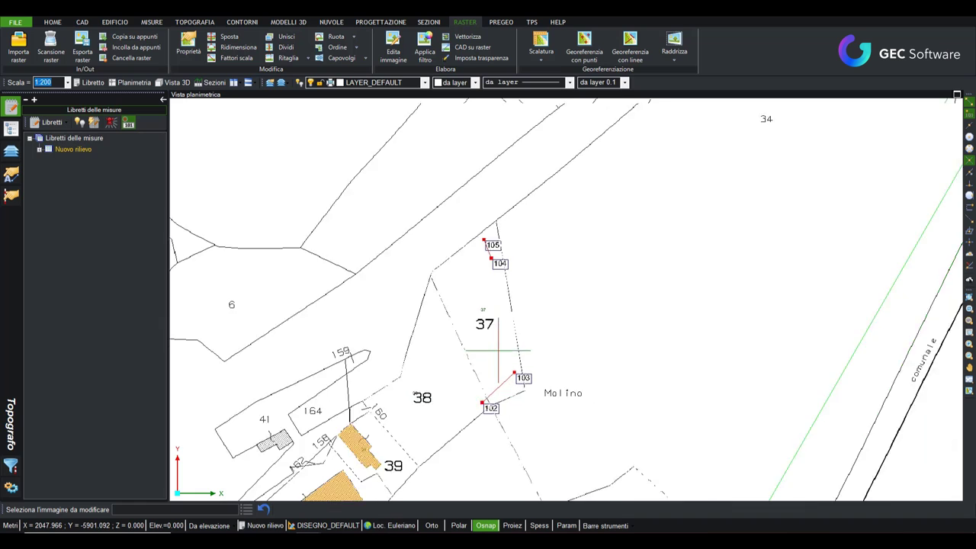
{"action": "scroll", "coordinate": [498, 350], "scroll_direction": "down", "scroll_amount": 1}
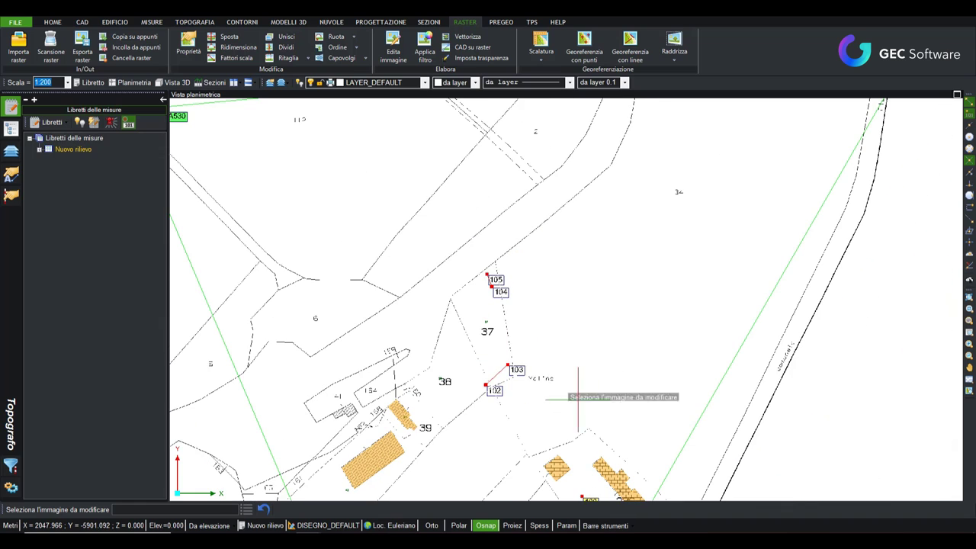
Zoom in on the 102–103 segment near parcel 38 and bring up the Topografia calculation tools.
{"action": "left_click", "coordinate": [247, 23]}
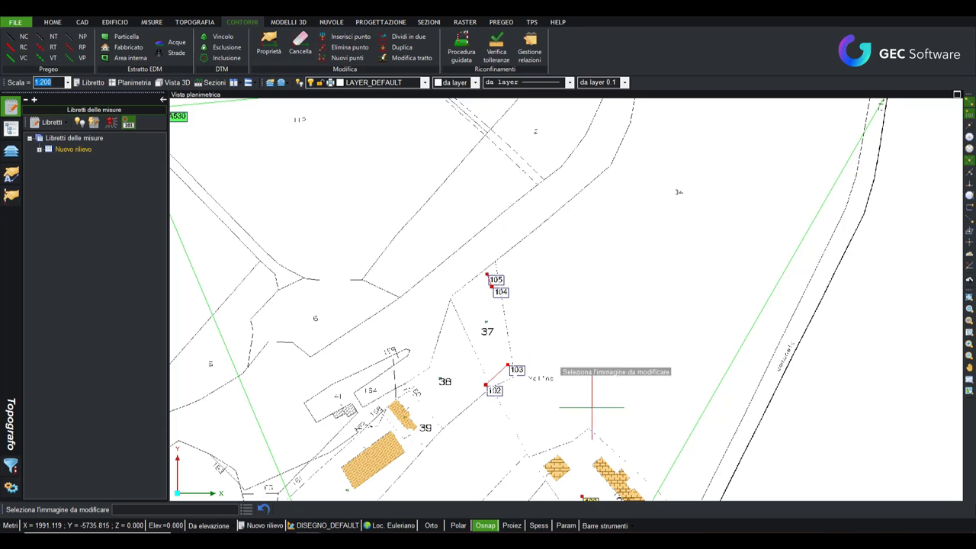
{"action": "scroll", "coordinate": [499, 393], "scroll_direction": "up", "scroll_amount": 1}
{"action": "scroll", "coordinate": [499, 393], "scroll_direction": "up", "scroll_amount": 1}
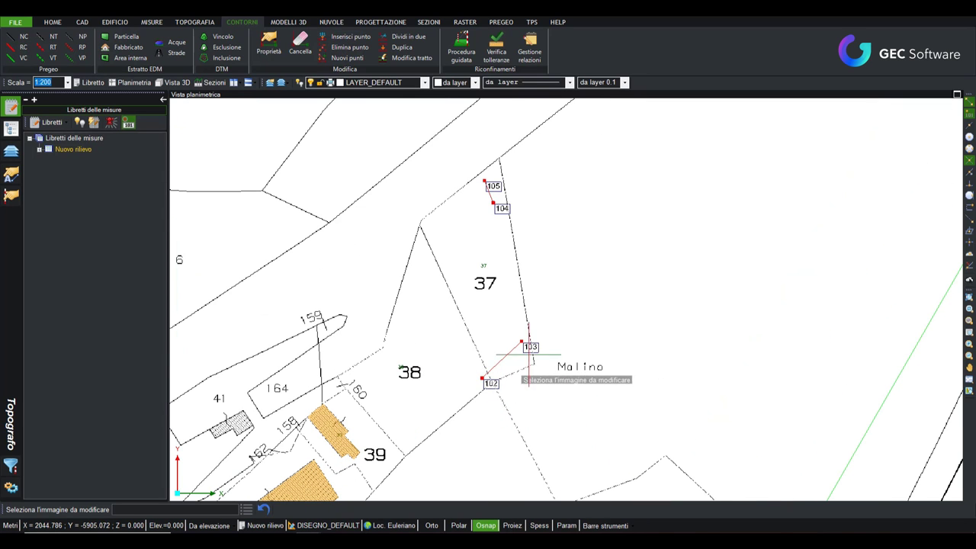
{"action": "scroll", "coordinate": [560, 366], "scroll_direction": "down", "scroll_amount": 1}
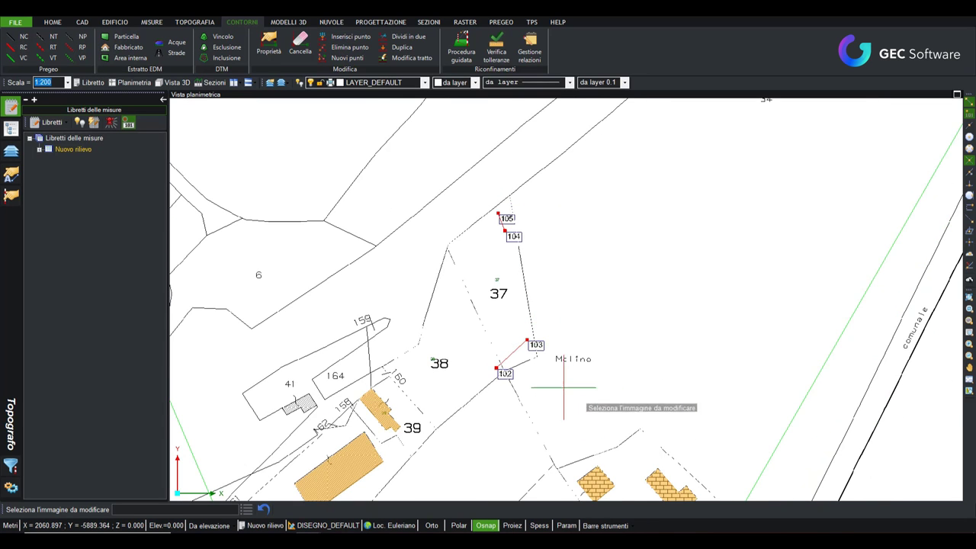
{"action": "scroll", "coordinate": [542, 378], "scroll_direction": "down", "scroll_amount": 1}
{"action": "scroll", "coordinate": [527, 367], "scroll_direction": "up", "scroll_amount": 1}
{"action": "scroll", "coordinate": [504, 284], "scroll_direction": "up", "scroll_amount": 1}
{"action": "scroll", "coordinate": [507, 301], "scroll_direction": "up", "scroll_amount": 1}
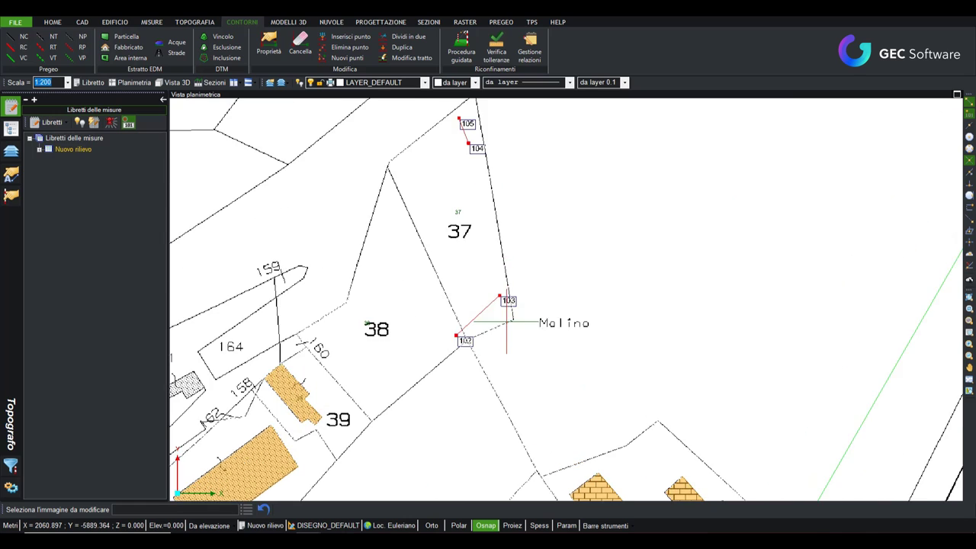
{"action": "scroll", "coordinate": [503, 313], "scroll_direction": "up", "scroll_amount": 2}
{"action": "scroll", "coordinate": [500, 306], "scroll_direction": "up", "scroll_amount": 1}
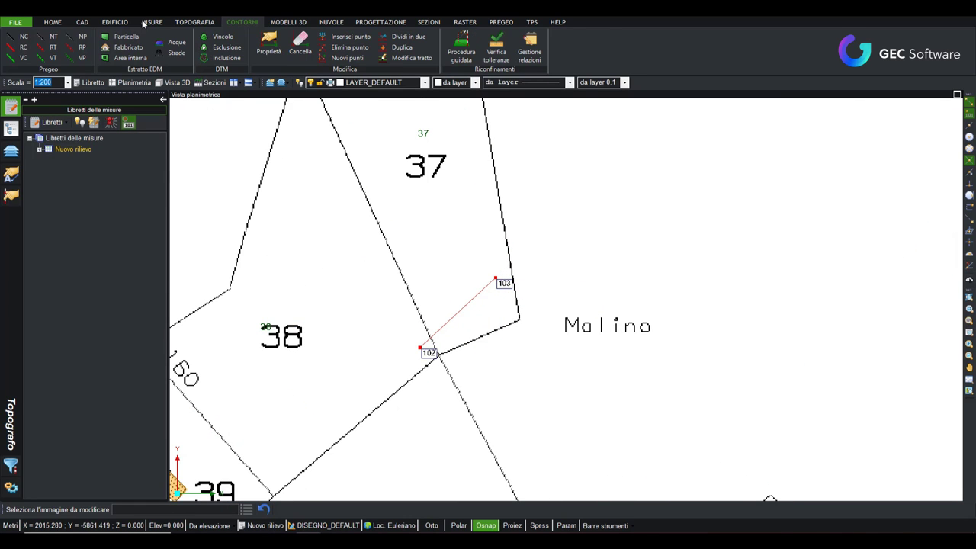
{"action": "left_click", "coordinate": [181, 23]}
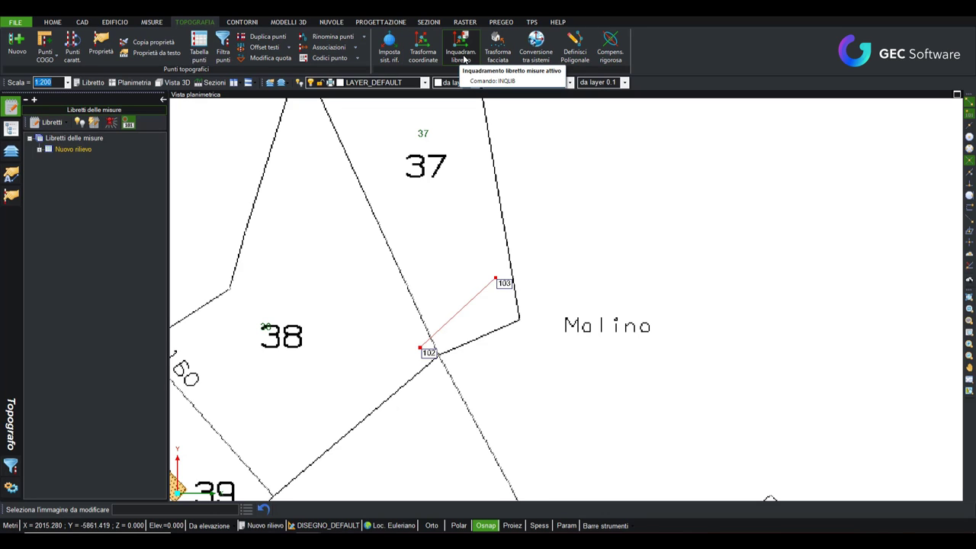
Rototranslate the booklet onto the map using homologous points 102 and 104 (rotation 2.2255204 gon).
{"action": "left_click", "coordinate": [464, 60]}
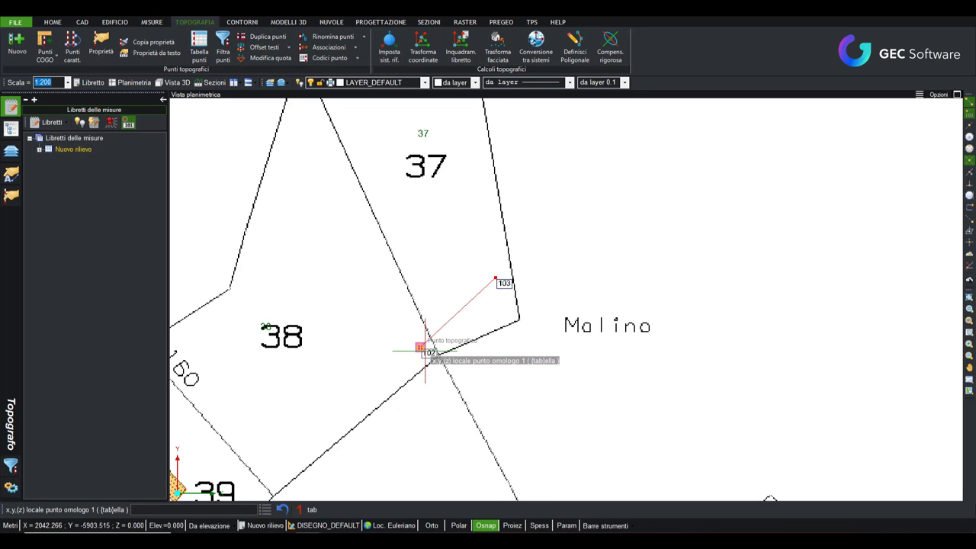
{"action": "scroll", "coordinate": [429, 335], "scroll_direction": "up", "scroll_amount": 2}
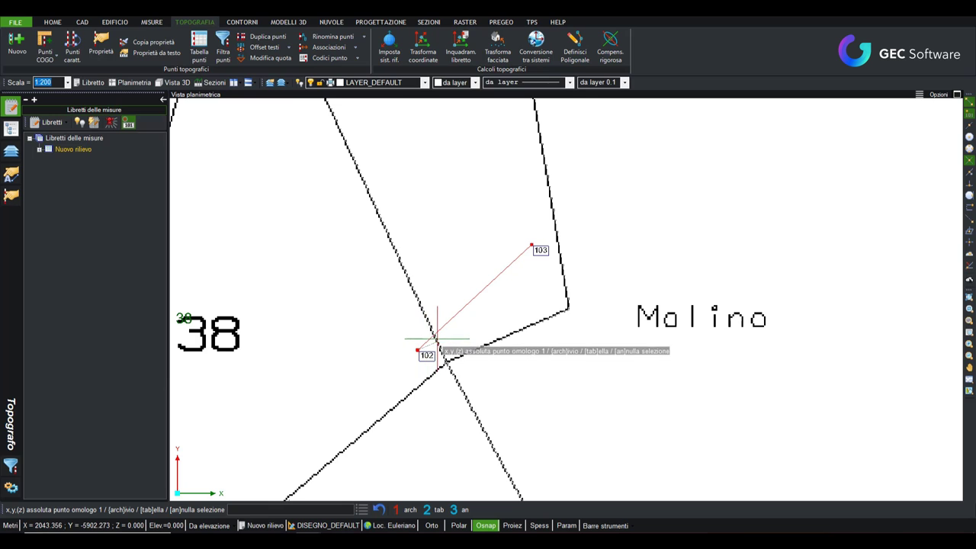
{"action": "left_click", "coordinate": [435, 336]}
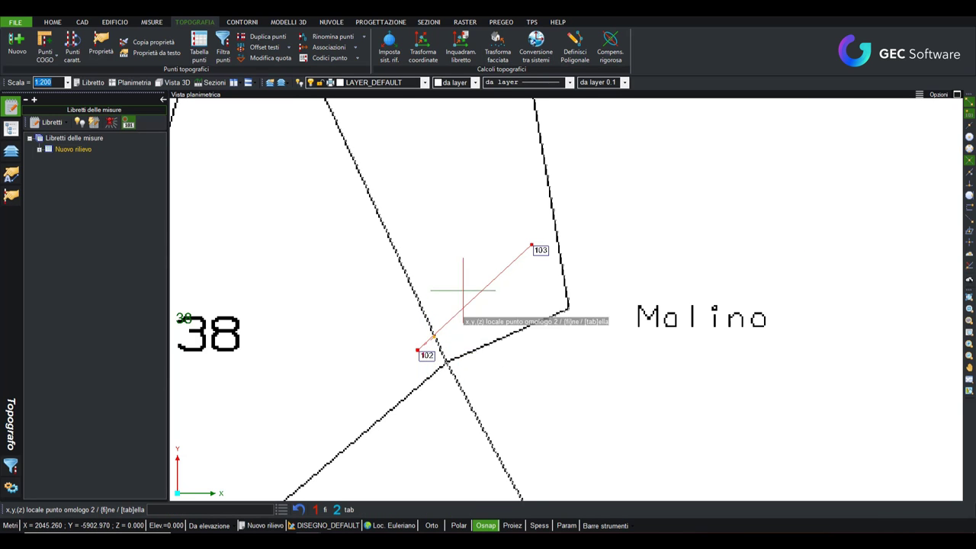
{"action": "scroll", "coordinate": [489, 222], "scroll_direction": "down", "scroll_amount": 2}
{"action": "middle_click_drag", "start_coordinate": [502, 212], "coordinate": [514, 257]}
{"action": "scroll", "coordinate": [514, 257], "scroll_direction": "up", "scroll_amount": 1}
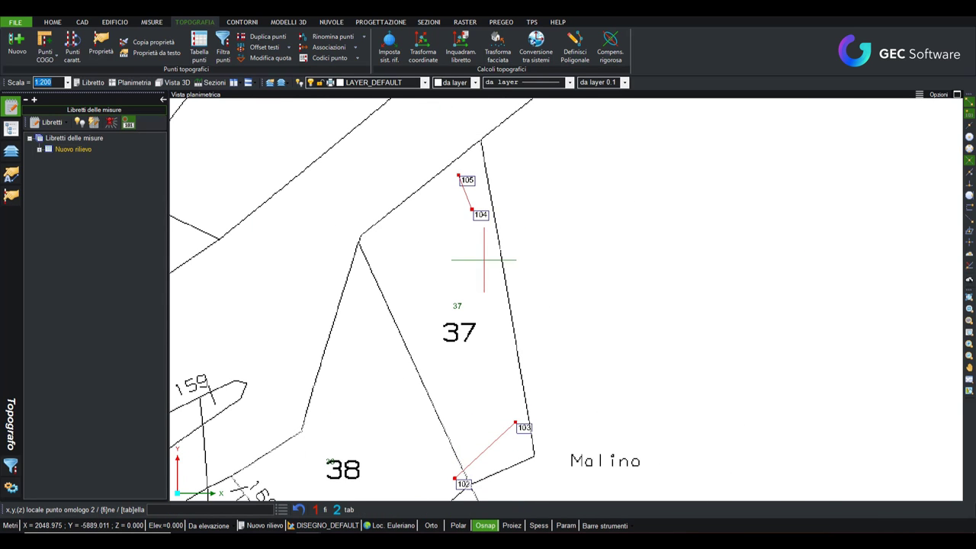
{"action": "left_click", "coordinate": [472, 208]}
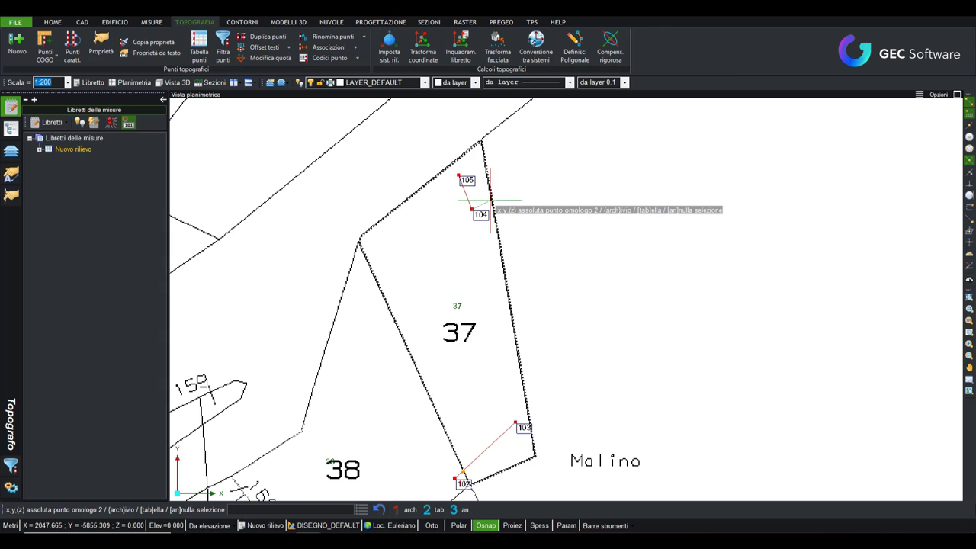
{"action": "left_click", "coordinate": [320, 509]}
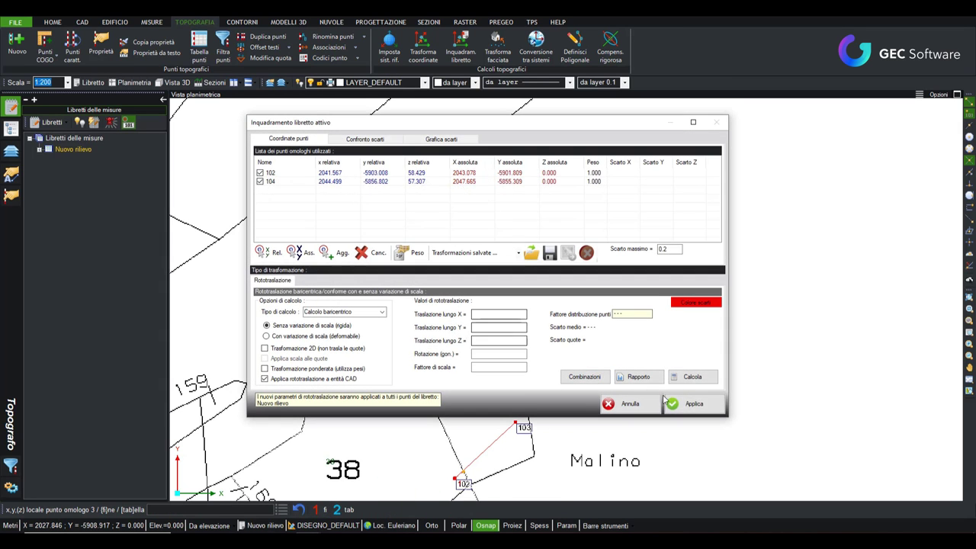
{"action": "left_click", "coordinate": [693, 379]}
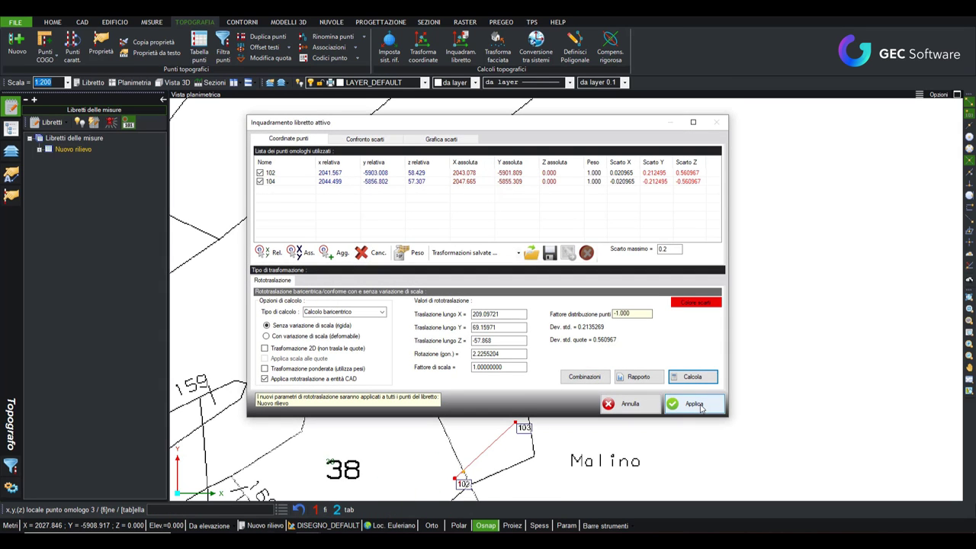
{"action": "left_click", "coordinate": [694, 404]}
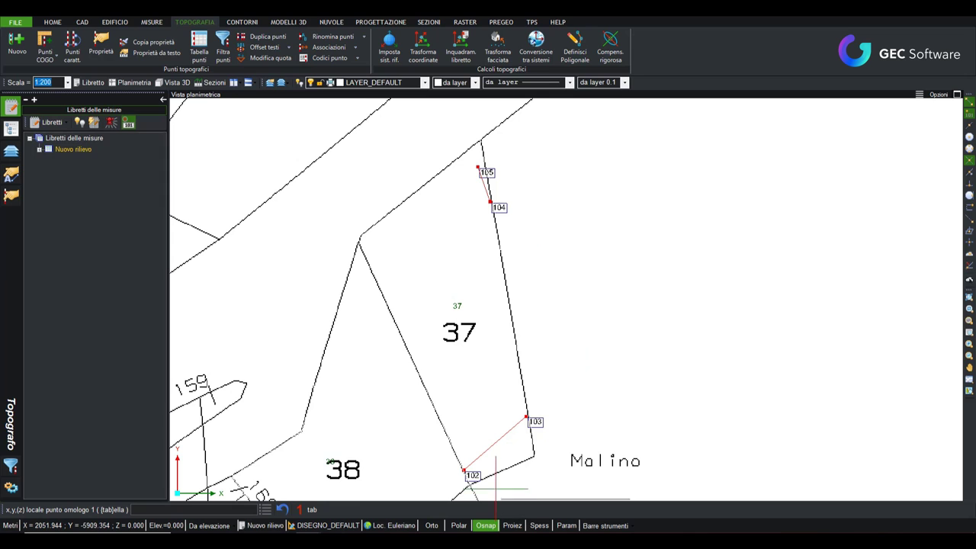
Preview the Pregeo booklet points and list its rows, including dividente1 (102–103) and dividente2 (104–105).
{"action": "scroll", "coordinate": [447, 163], "scroll_direction": "down", "scroll_amount": 2}
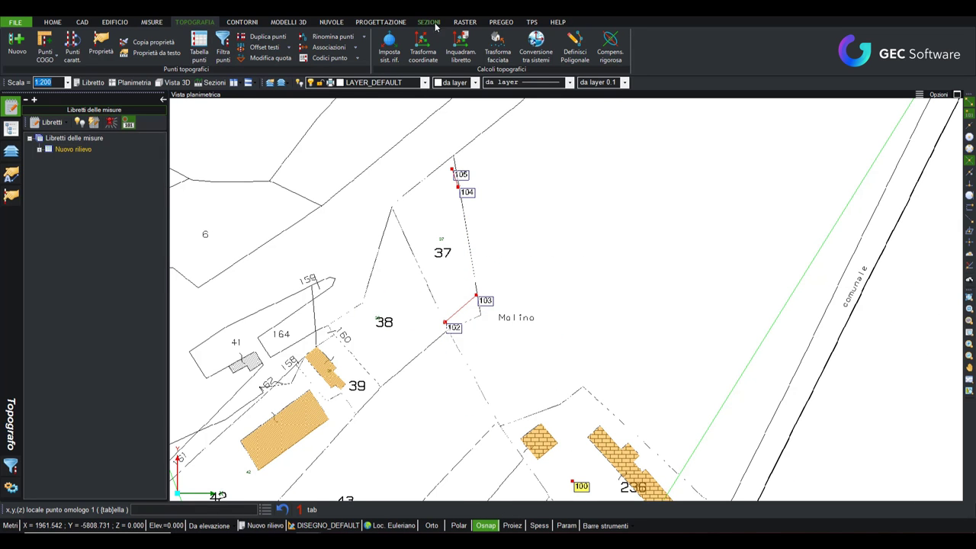
{"action": "left_click", "coordinate": [493, 23]}
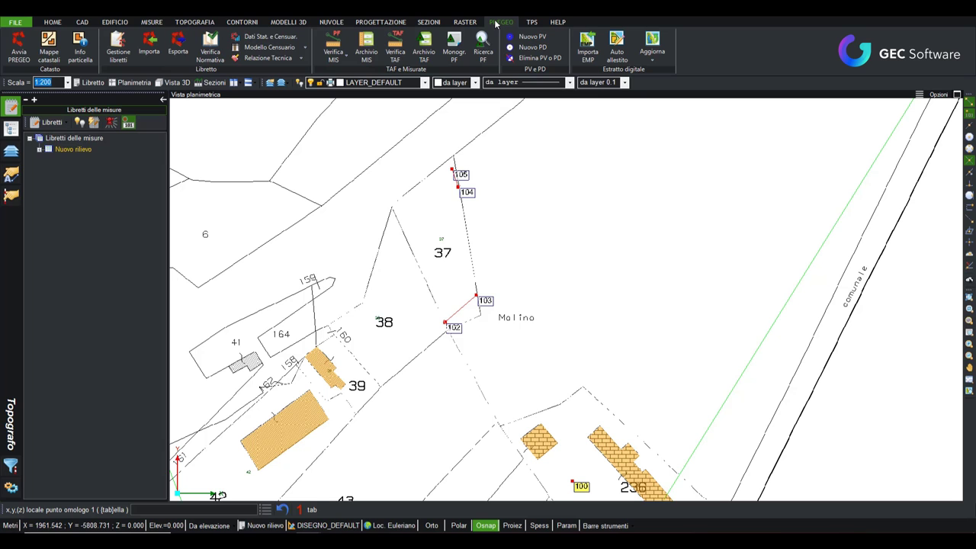
{"action": "left_click", "coordinate": [177, 46]}
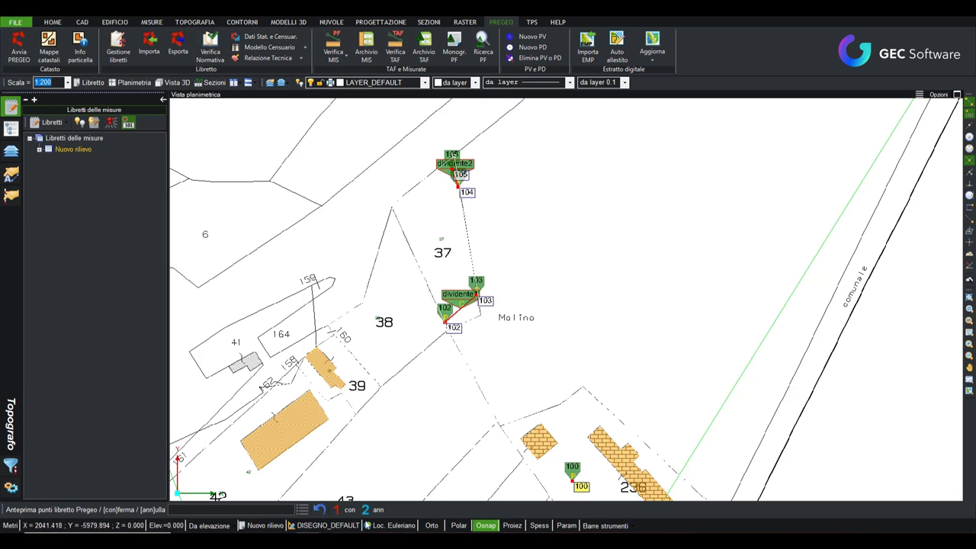
{"action": "left_click", "coordinate": [347, 510]}
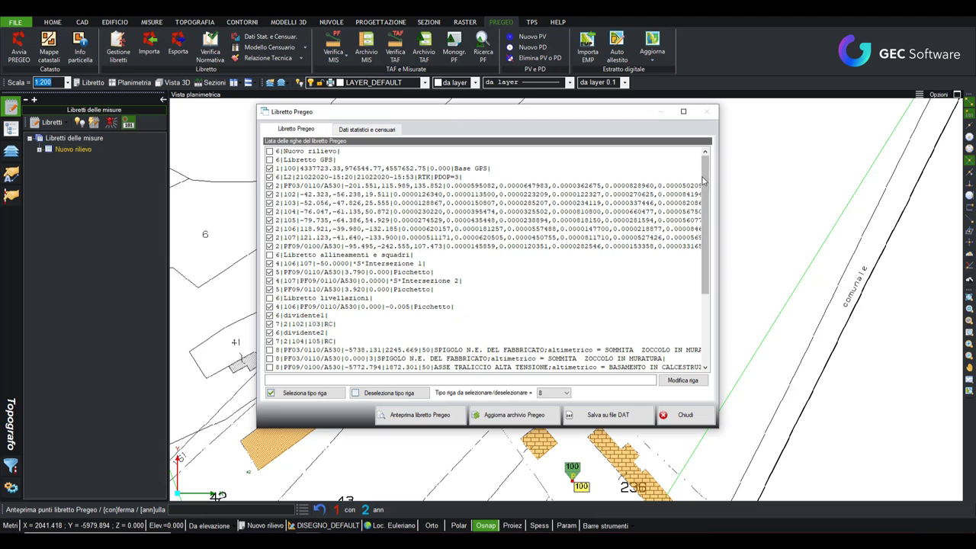
Check every row of type 8 in the Libretto Pregeo so all detail points are exported.
{"action": "left_click_drag", "start_coordinate": [706, 200], "coordinate": [715, 288]}
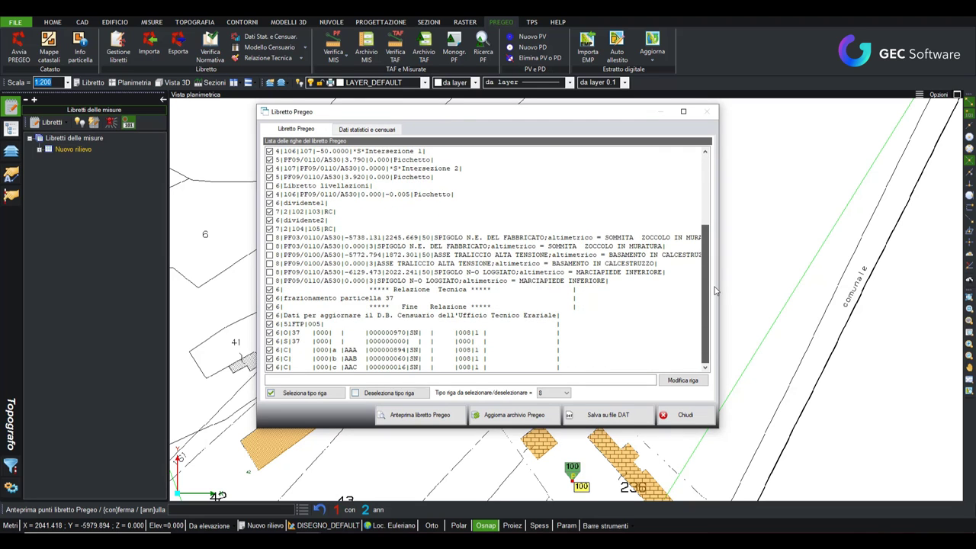
{"action": "scroll", "coordinate": [299, 163], "scroll_direction": "up", "scroll_amount": 5}
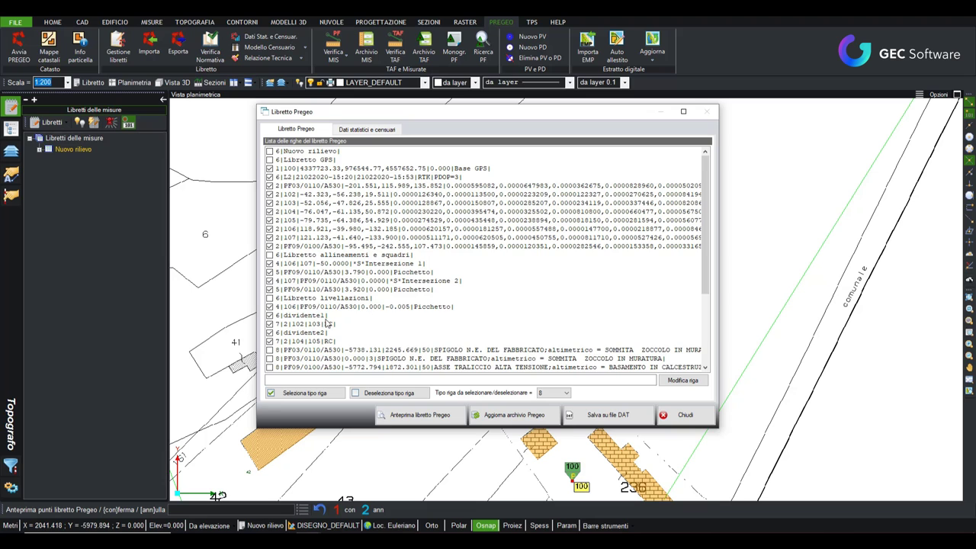
{"action": "scroll", "coordinate": [326, 323], "scroll_direction": "down", "scroll_amount": 2}
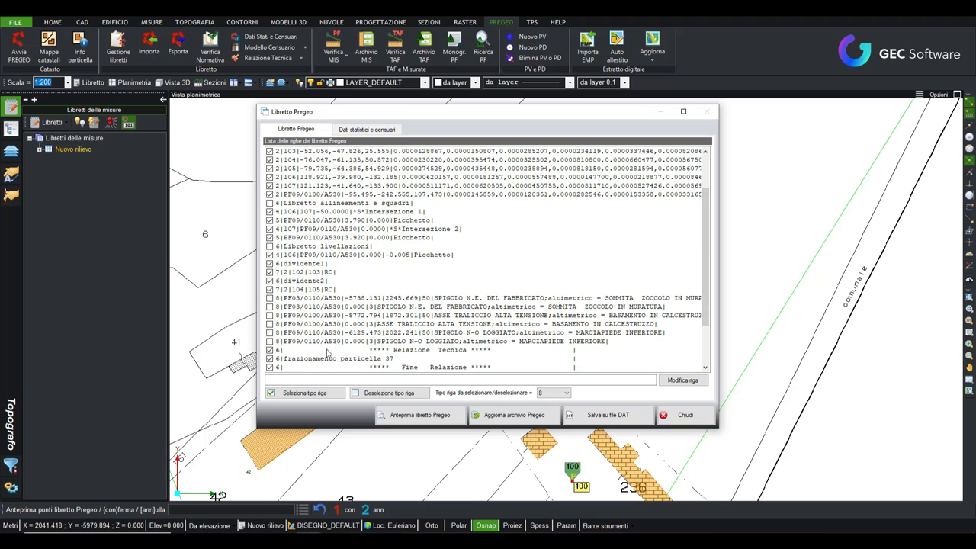
{"action": "left_click", "coordinate": [305, 393]}
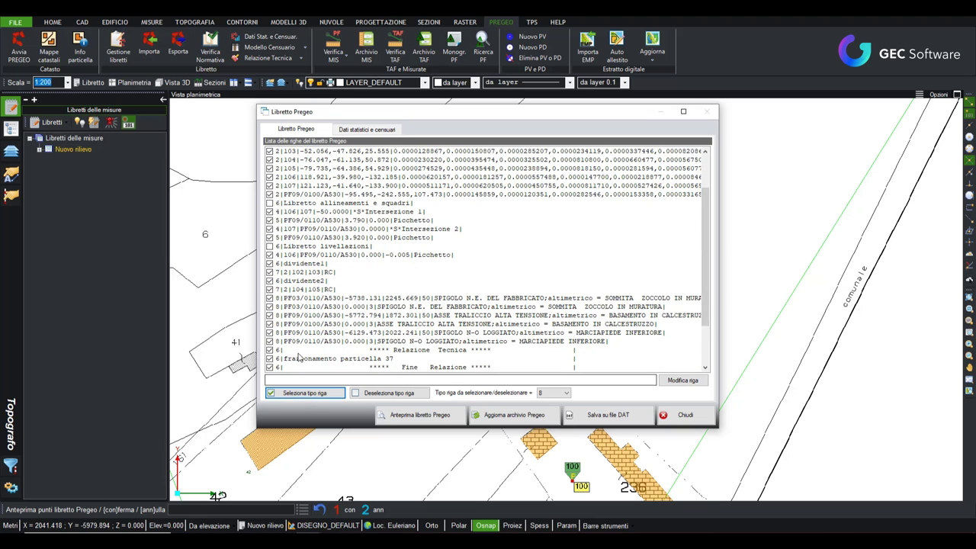
{"action": "scroll", "coordinate": [336, 200], "scroll_direction": "up", "scroll_amount": 2}
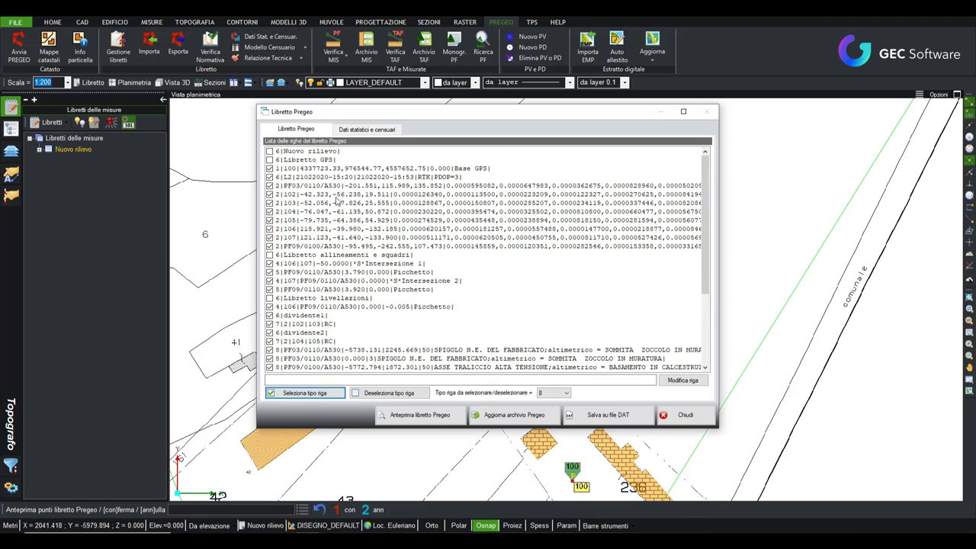
On the census data form, recompute the mean east coordinate and enable the optional map extract.
{"action": "left_click", "coordinate": [367, 129]}
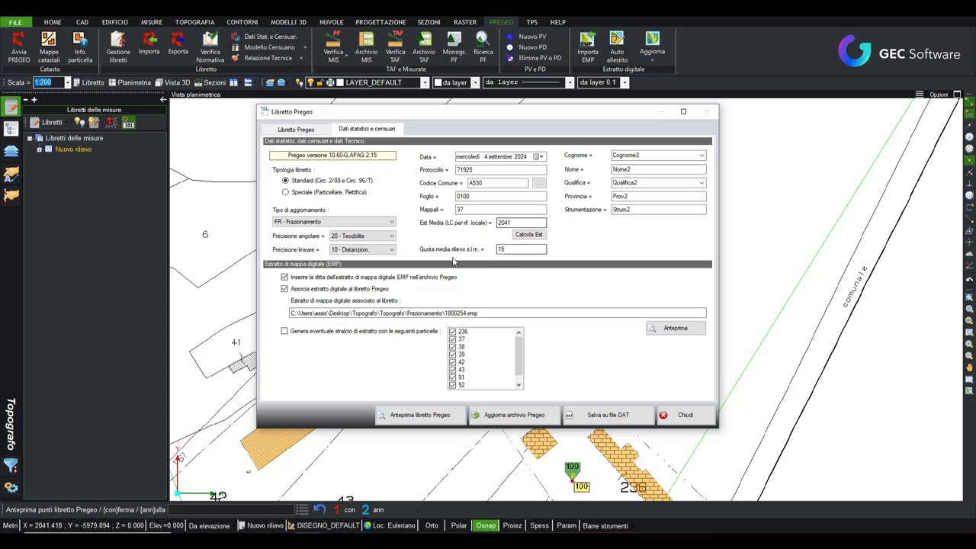
{"action": "left_click", "coordinate": [516, 236]}
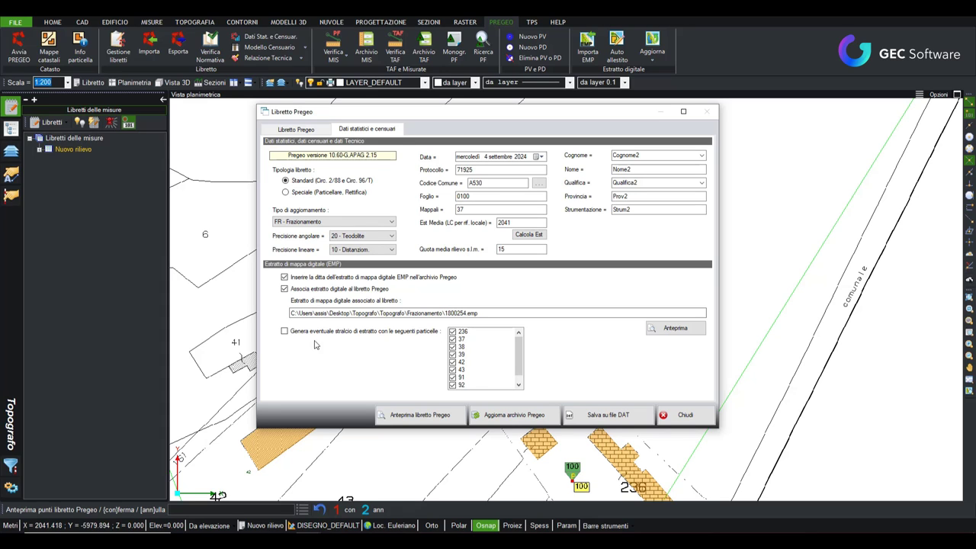
{"action": "left_click", "coordinate": [292, 333]}
Exclude parcels 236, 38, 39, 42, 43, 91 and 92 so only parcel 37 is extracted.
{"action": "left_click", "coordinate": [453, 333]}
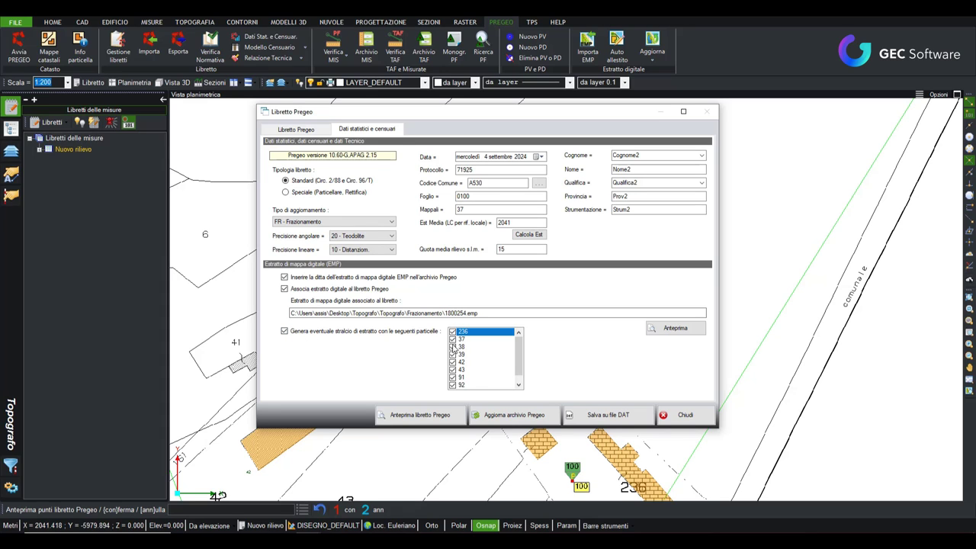
{"action": "left_click", "coordinate": [453, 347]}
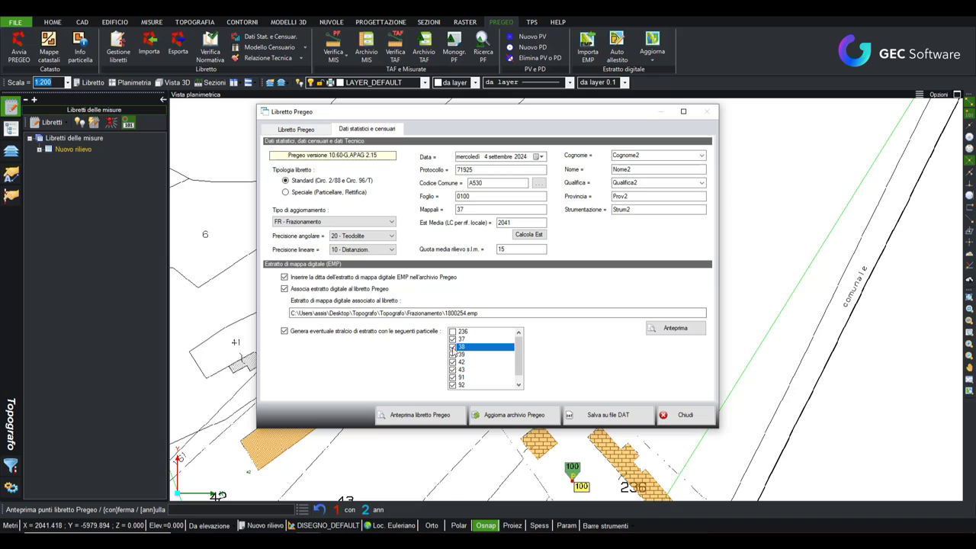
{"action": "left_click", "coordinate": [453, 356]}
{"action": "left_click", "coordinate": [453, 363]}
{"action": "left_click", "coordinate": [453, 370]}
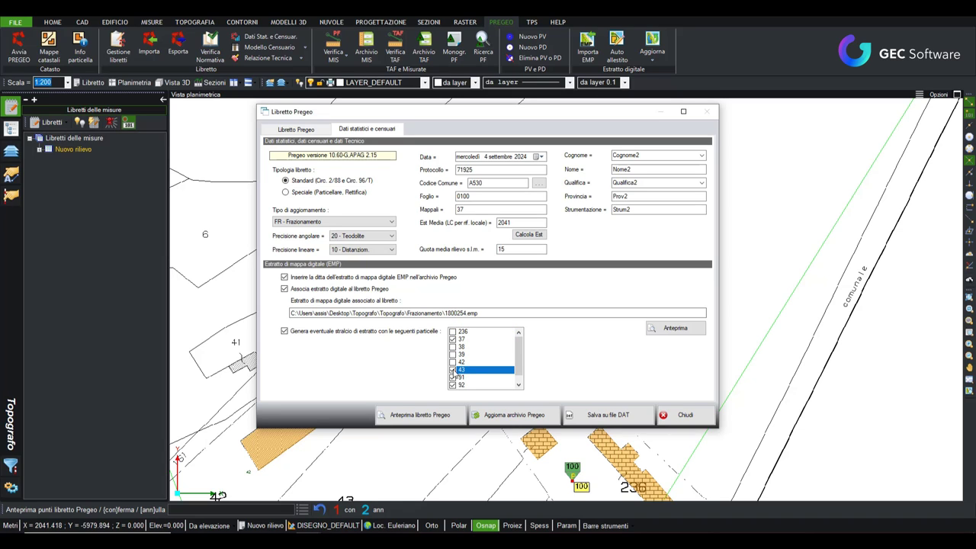
{"action": "left_click", "coordinate": [453, 378]}
{"action": "left_click", "coordinate": [453, 385]}
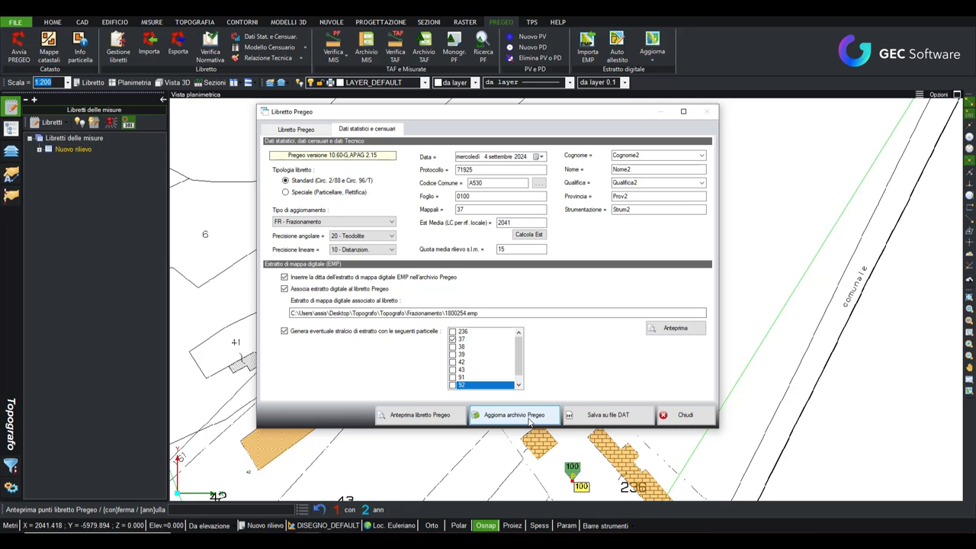
{"action": "left_click", "coordinate": [517, 412]}
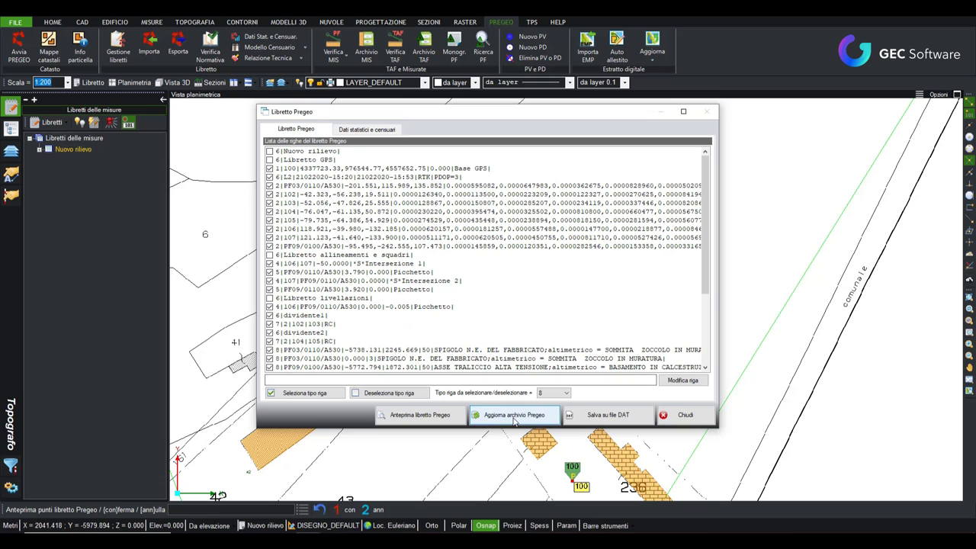
{"action": "scroll", "coordinate": [297, 198], "scroll_direction": "down", "scroll_amount": 2}
{"action": "scroll", "coordinate": [326, 267], "scroll_direction": "down", "scroll_amount": 2}
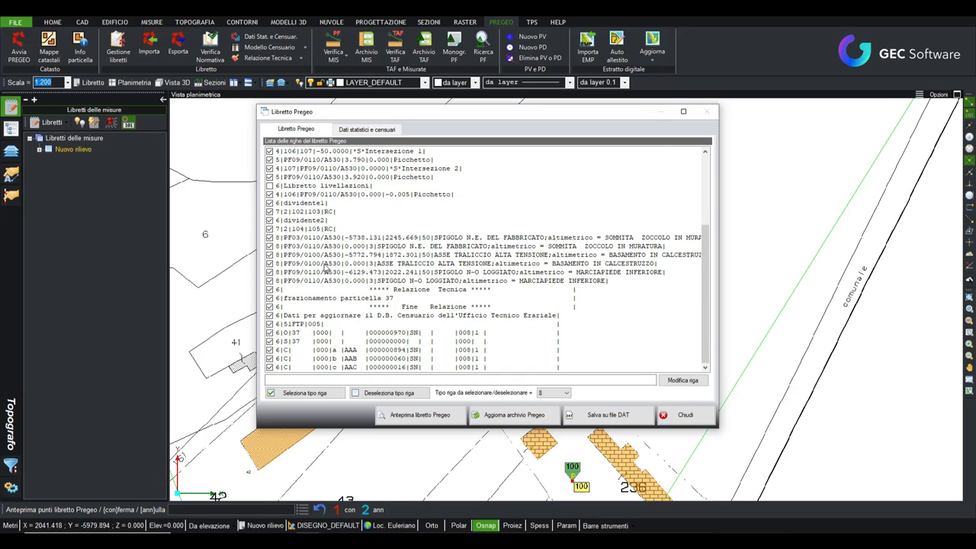